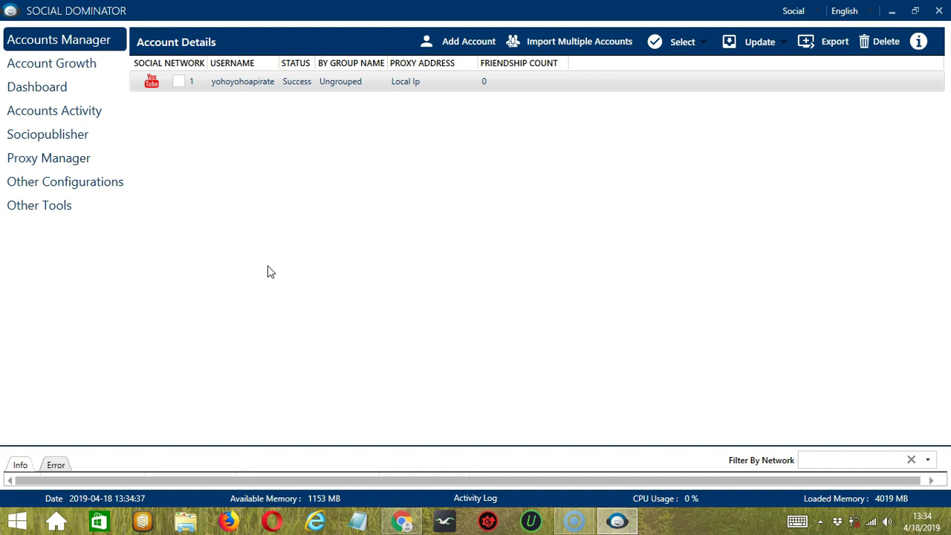
Step: Go to the YouTube account's tools and show the Channel Scraper configuration
{"action": "right_click", "coordinate": [246, 89]}
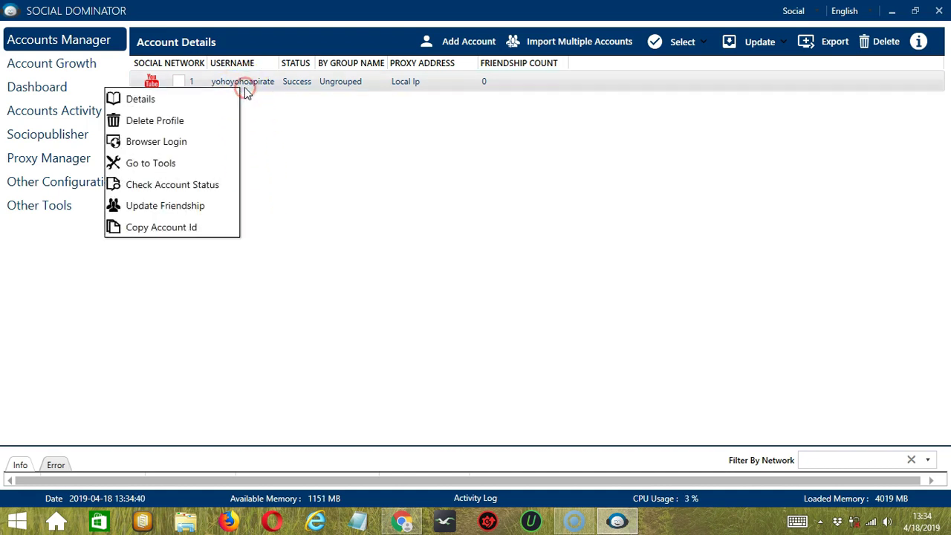
{"action": "left_click", "coordinate": [207, 171]}
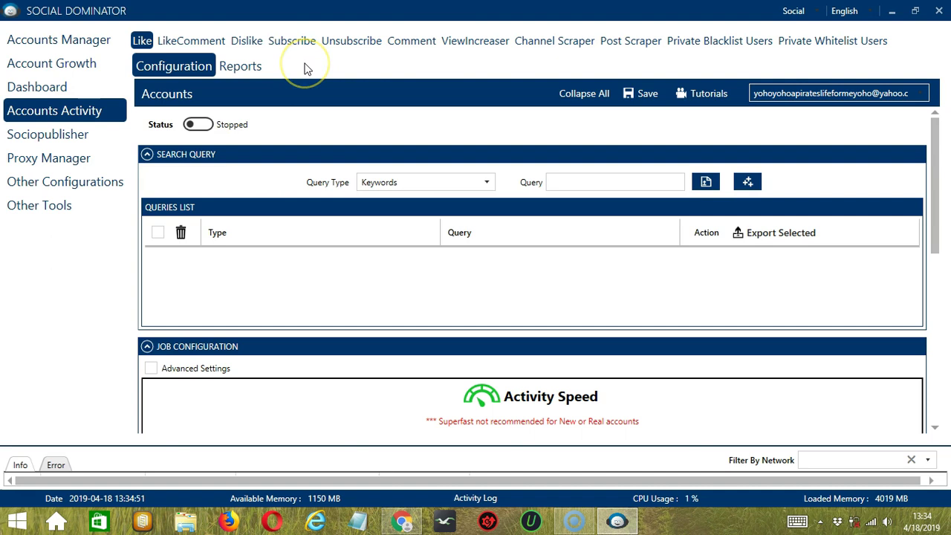
{"action": "left_click", "coordinate": [537, 43]}
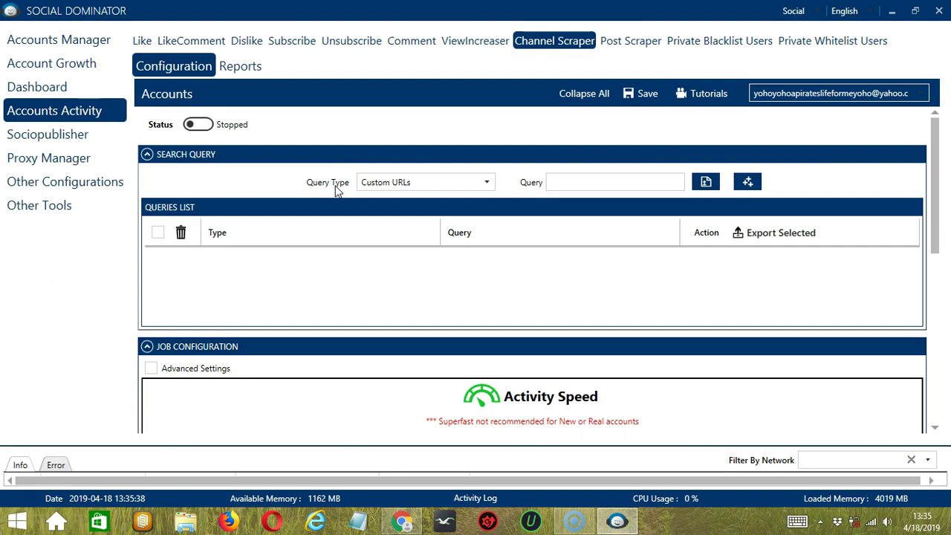
Step: Add a Keywords search query for "tutorial" to the Channel Scraper's queries list
{"action": "left_click", "coordinate": [489, 186]}
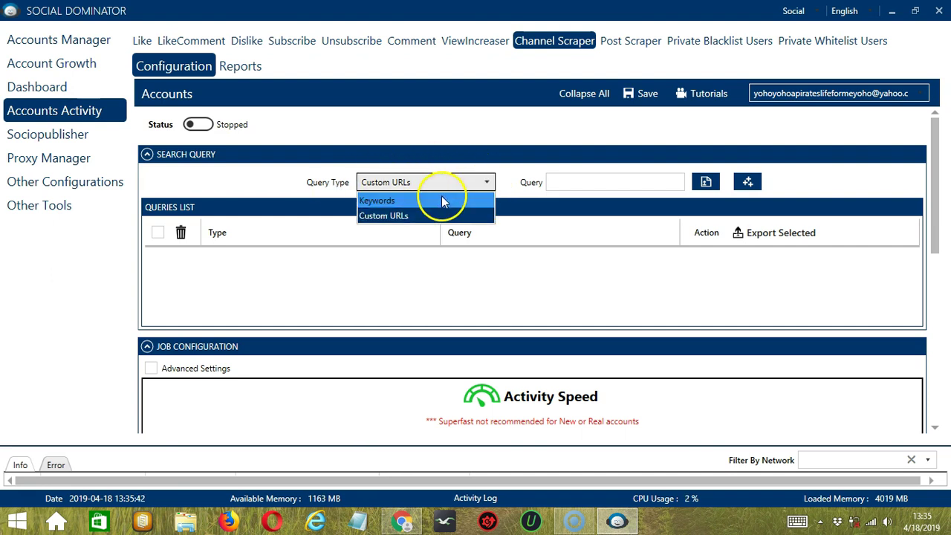
{"action": "left_click", "coordinate": [442, 199]}
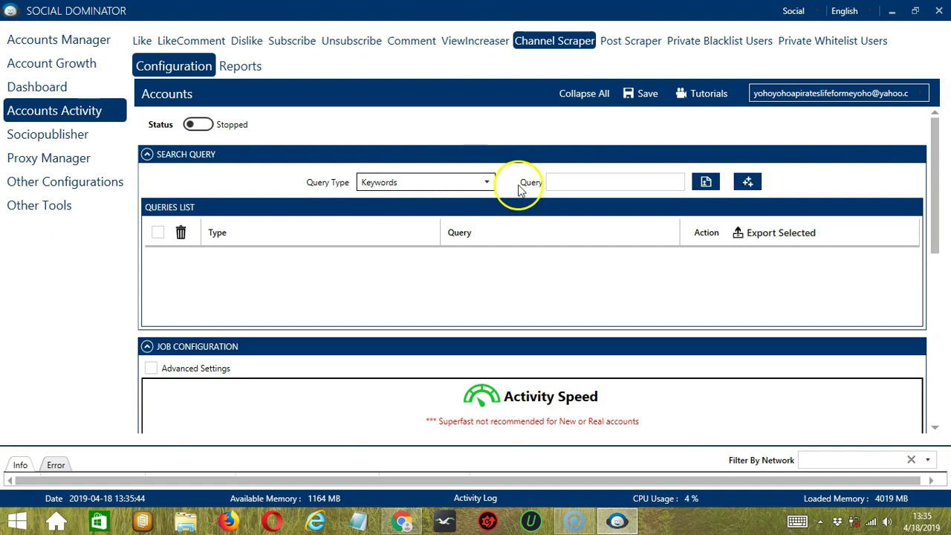
{"action": "left_click", "coordinate": [570, 182]}
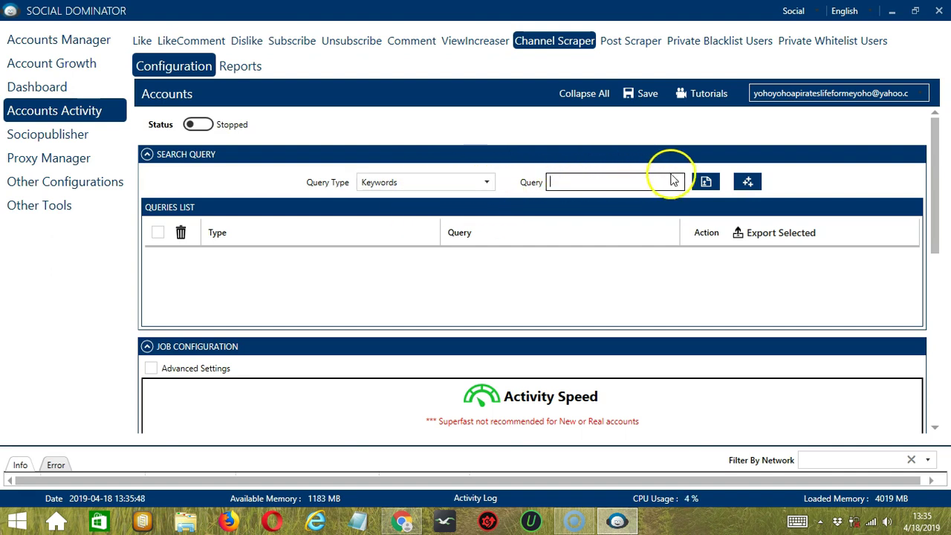
{"action": "left_click", "coordinate": [707, 184]}
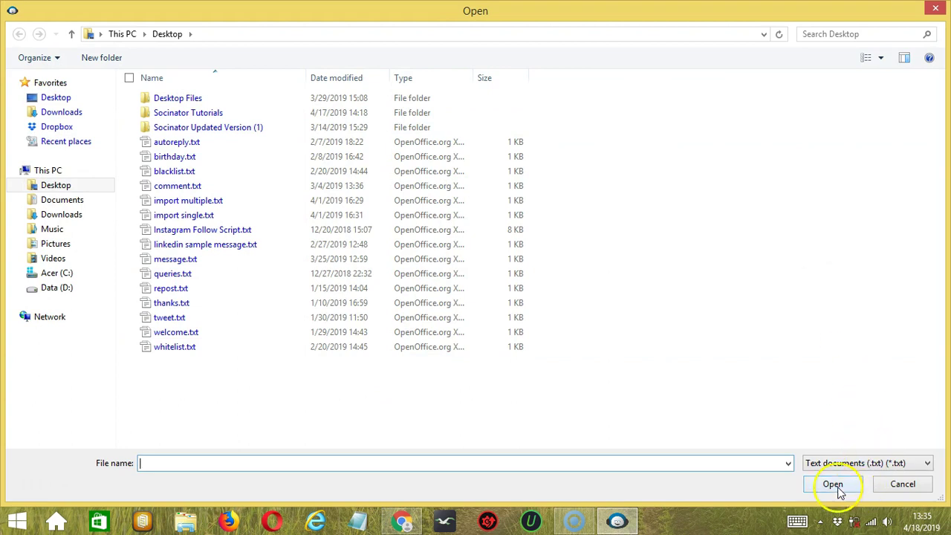
{"action": "left_click", "coordinate": [902, 484]}
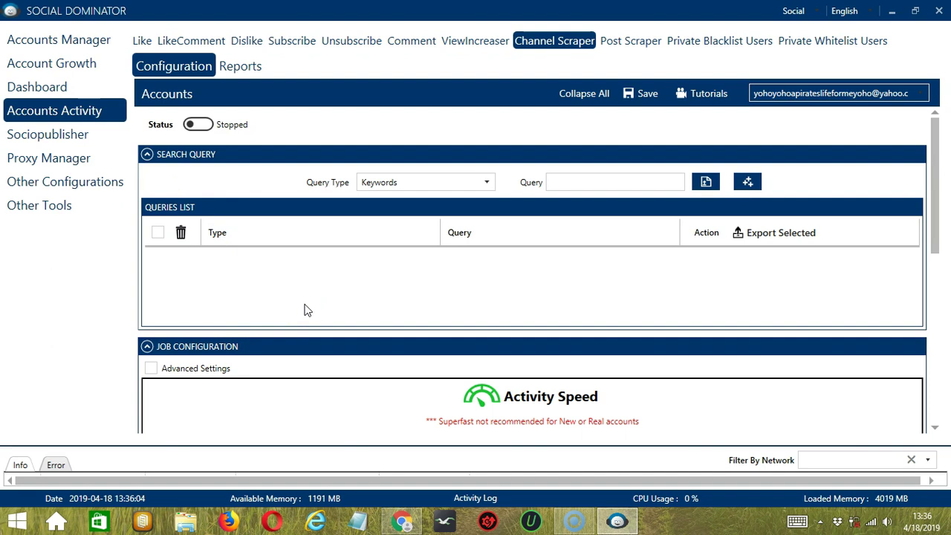
{"action": "left_click", "coordinate": [574, 181]}
{"action": "type", "text": "tutorial"}
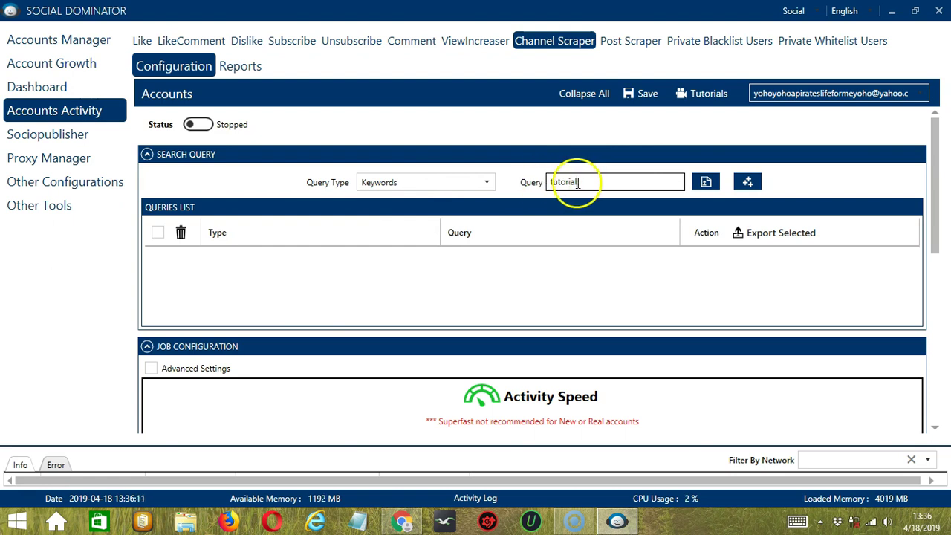
{"action": "left_click", "coordinate": [748, 183]}
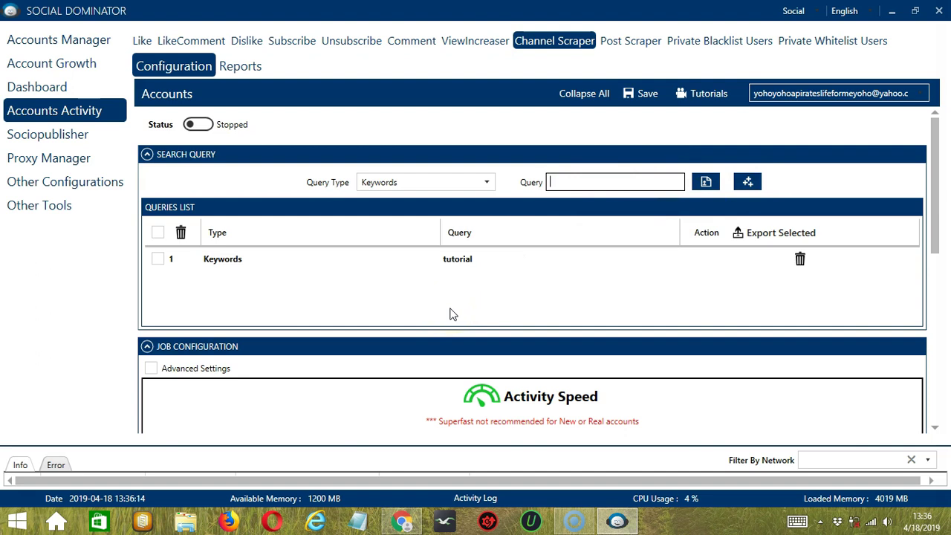
{"action": "left_click", "coordinate": [472, 269]}
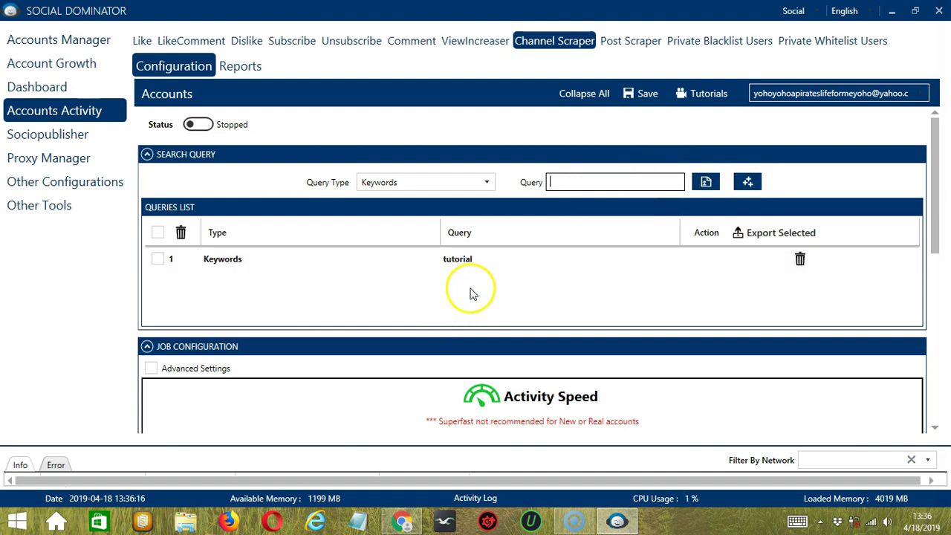
Step: Set the query type to Custom URLs and copy the Photoshop Tutorials channel address from YouTube in Chrome
{"action": "left_click", "coordinate": [485, 185]}
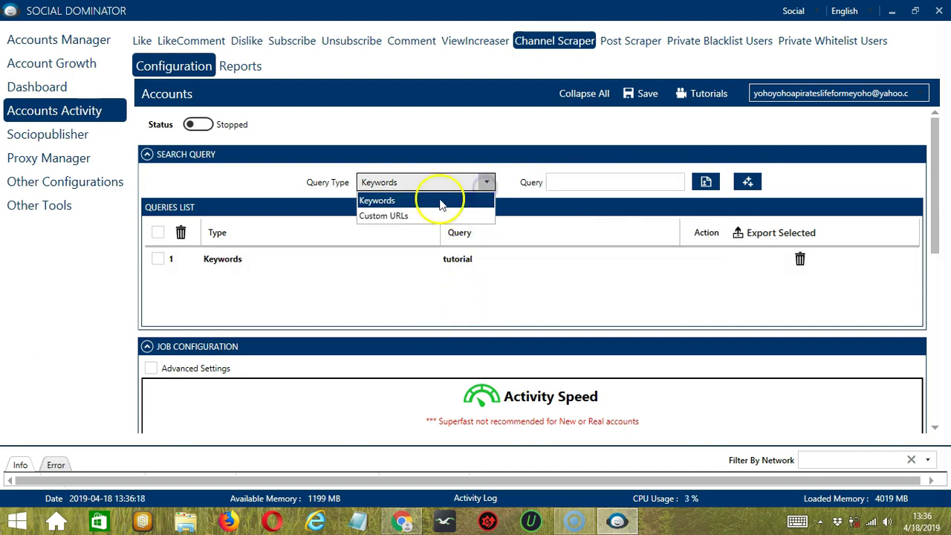
{"action": "left_click", "coordinate": [419, 214]}
{"action": "left_click", "coordinate": [413, 299]}
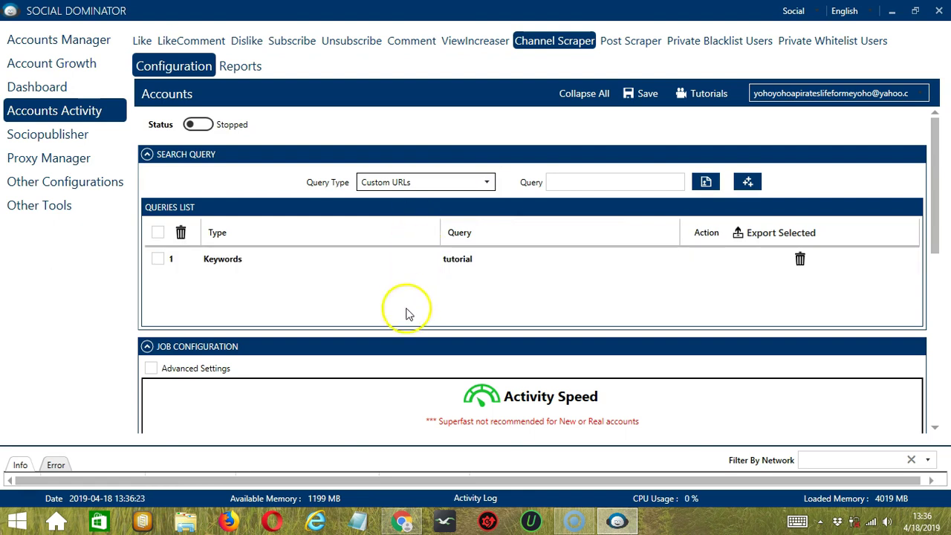
{"action": "left_click", "coordinate": [402, 521]}
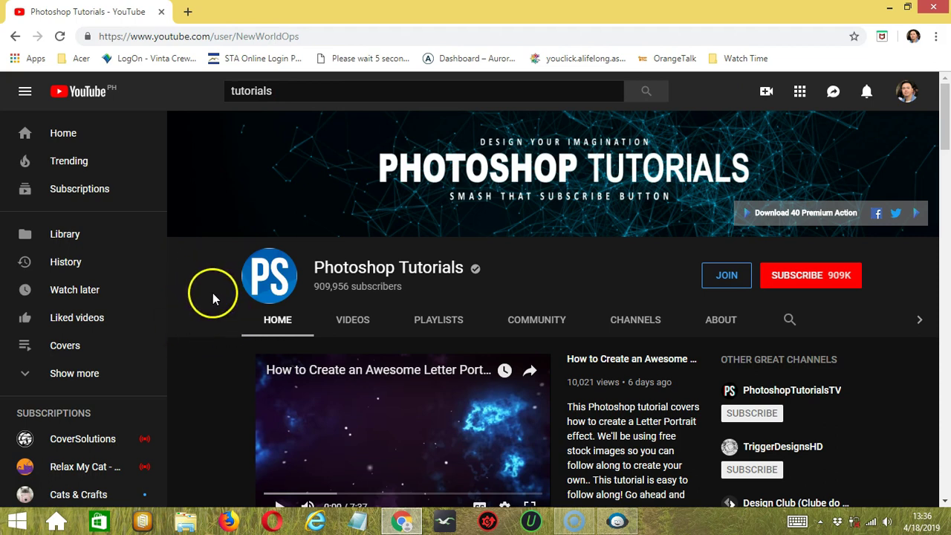
{"action": "left_click", "coordinate": [233, 37]}
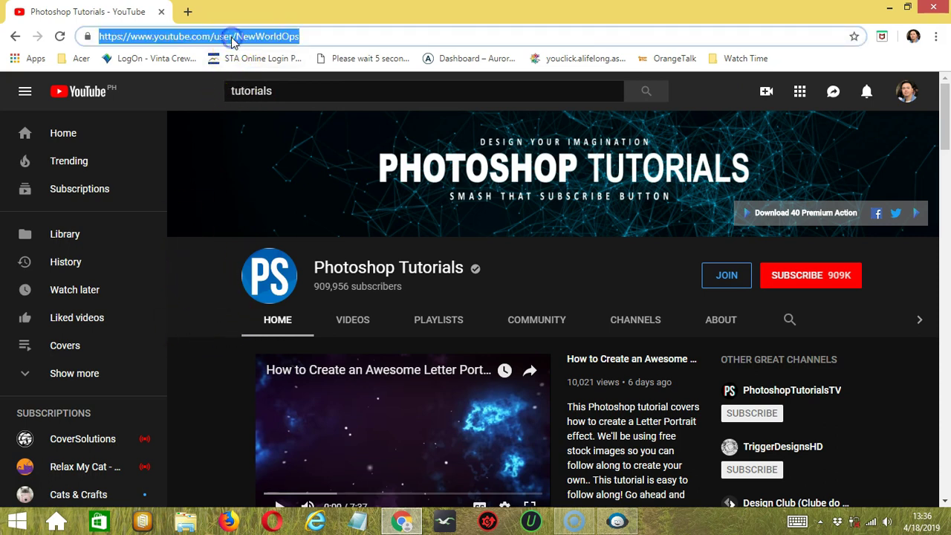
{"action": "key", "text": "ctrl+c"}
{"action": "key", "text": "alt+Tab"}
{"action": "left_click", "coordinate": [569, 183]}
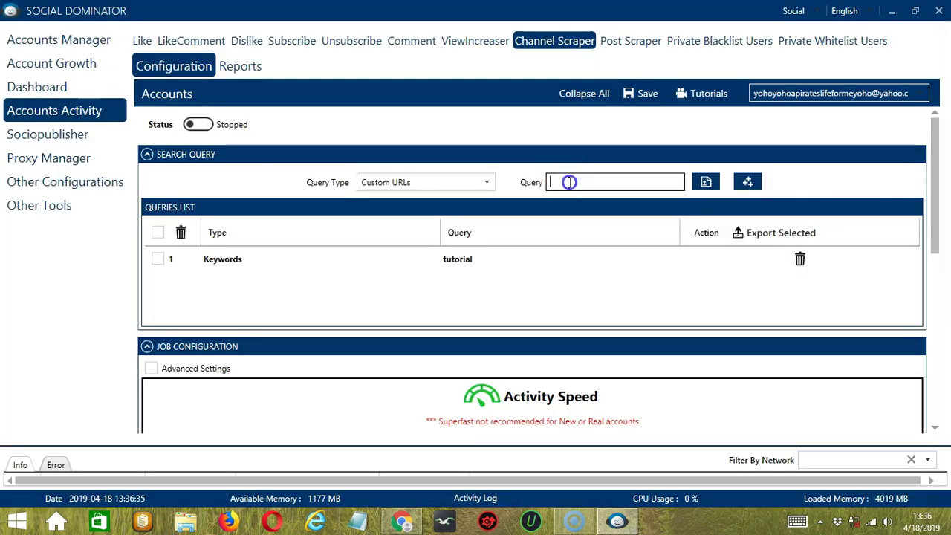
{"action": "key", "text": "ctrl+v"}
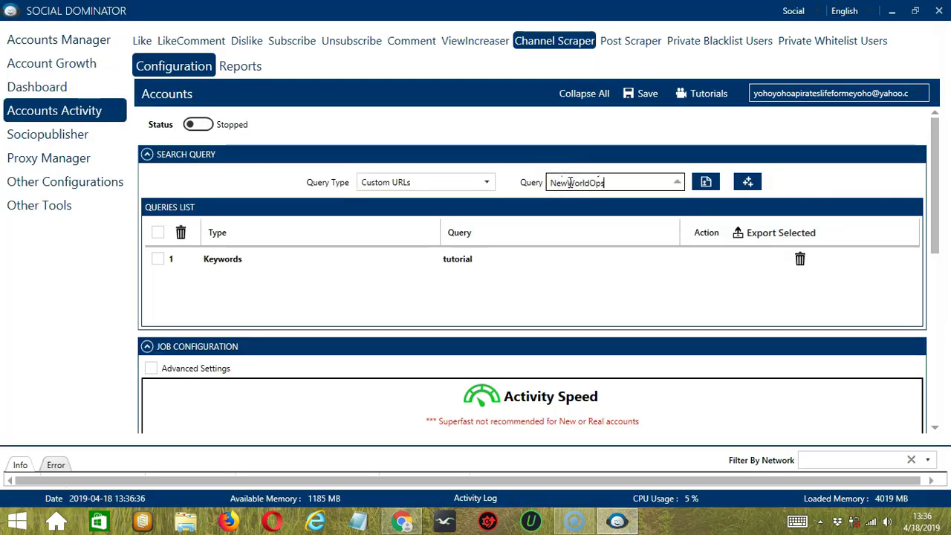
{"action": "left_click", "coordinate": [748, 182]}
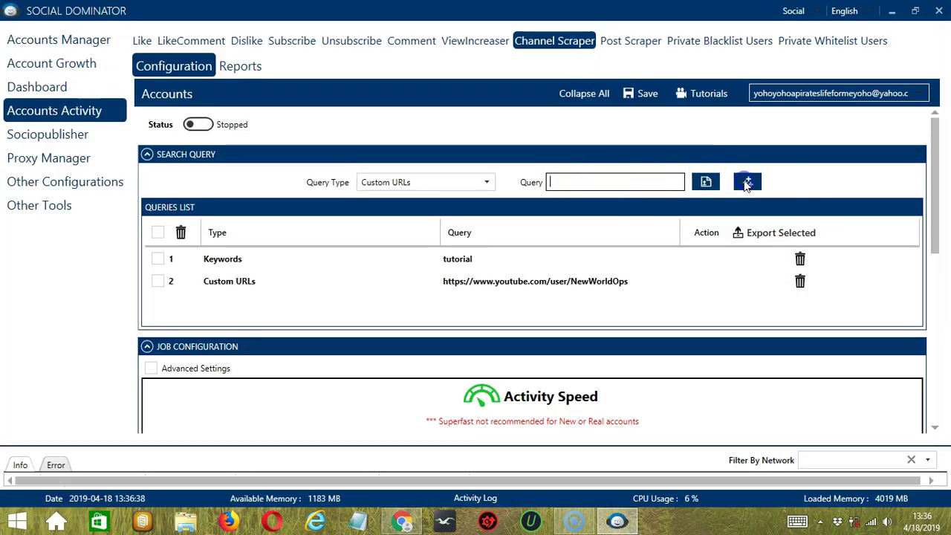
{"action": "left_click", "coordinate": [506, 282]}
{"action": "left_click", "coordinate": [550, 311]}
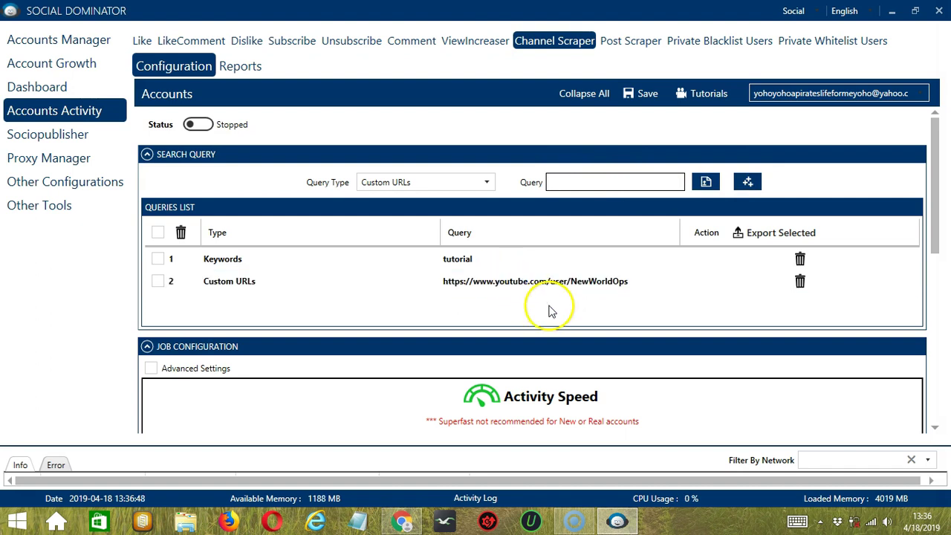
{"action": "left_click", "coordinate": [546, 339]}
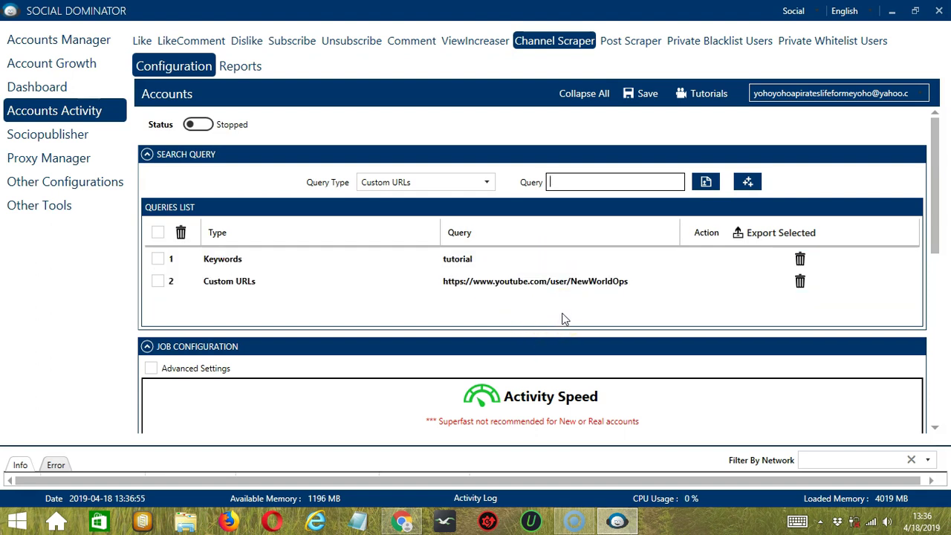
Step: Delete the Custom URLs query from the queries list
{"action": "left_click", "coordinate": [800, 282]}
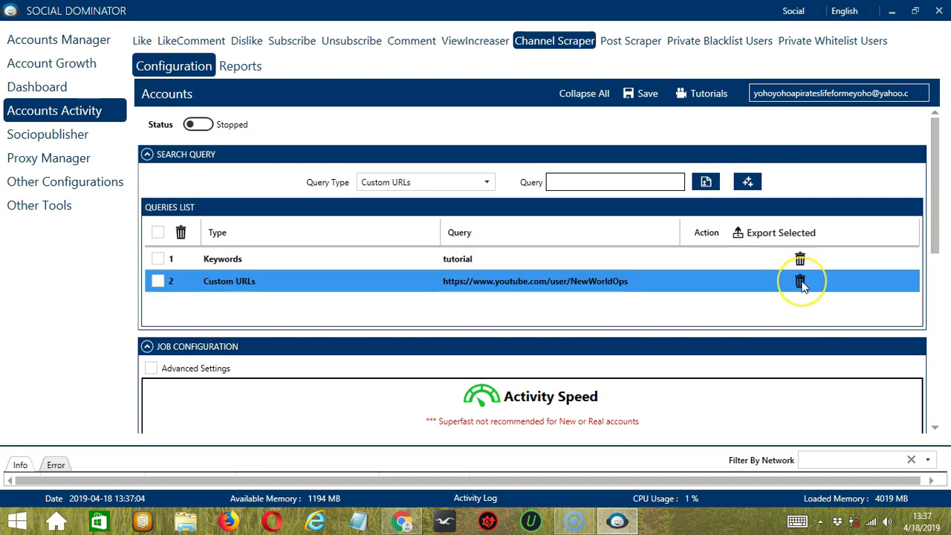
{"action": "left_click", "coordinate": [800, 281]}
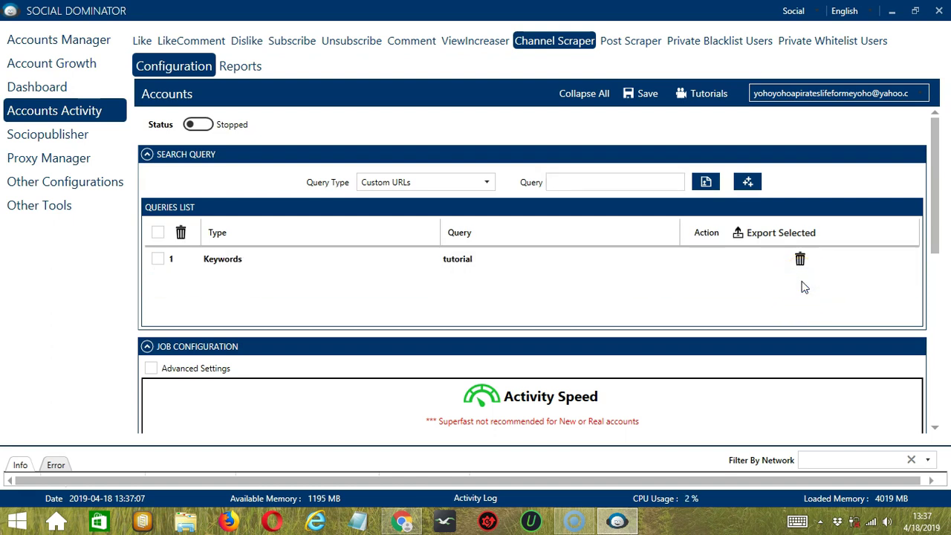
Step: Try the Medium and Fast activity speeds in the job configuration, and finish with the speed set to Superfast
{"action": "left_click", "coordinate": [935, 427]}
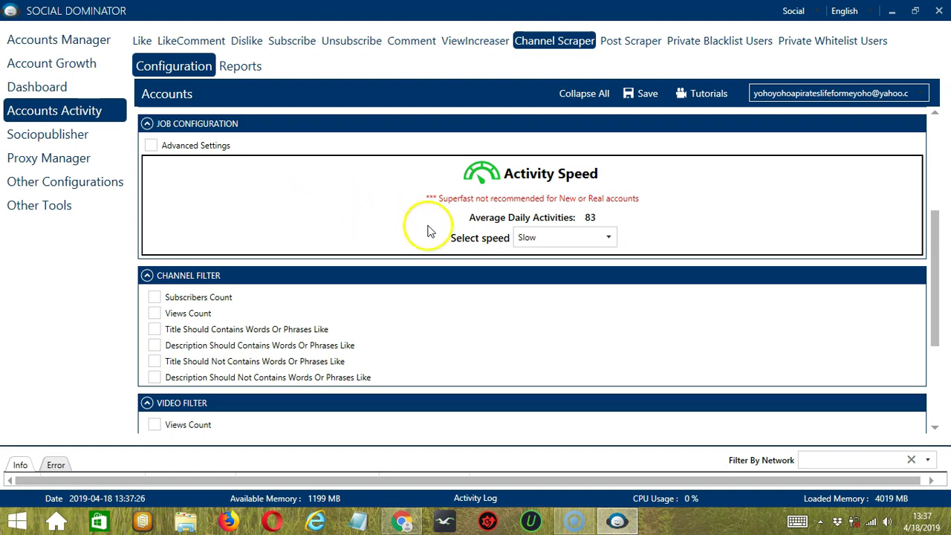
{"action": "left_click", "coordinate": [611, 236]}
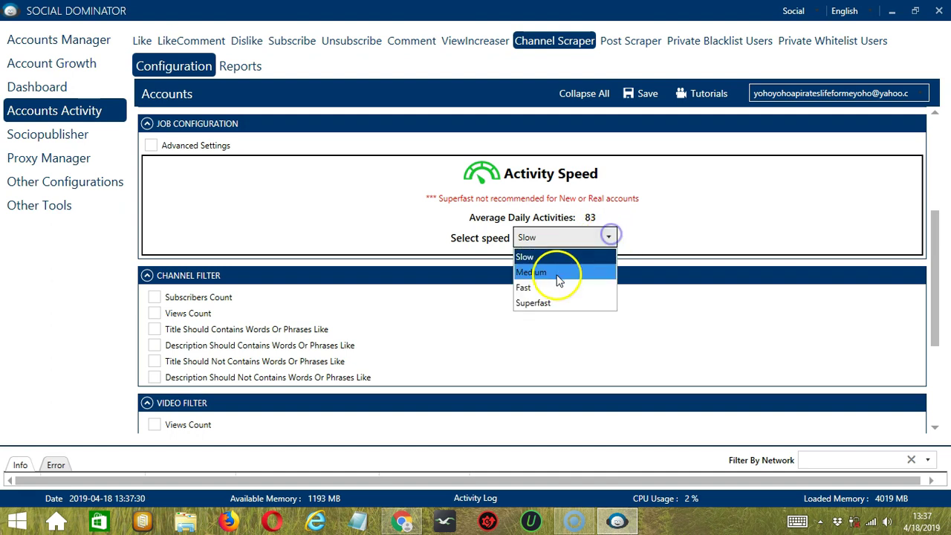
{"action": "left_click", "coordinate": [556, 271]}
{"action": "left_click", "coordinate": [610, 236]}
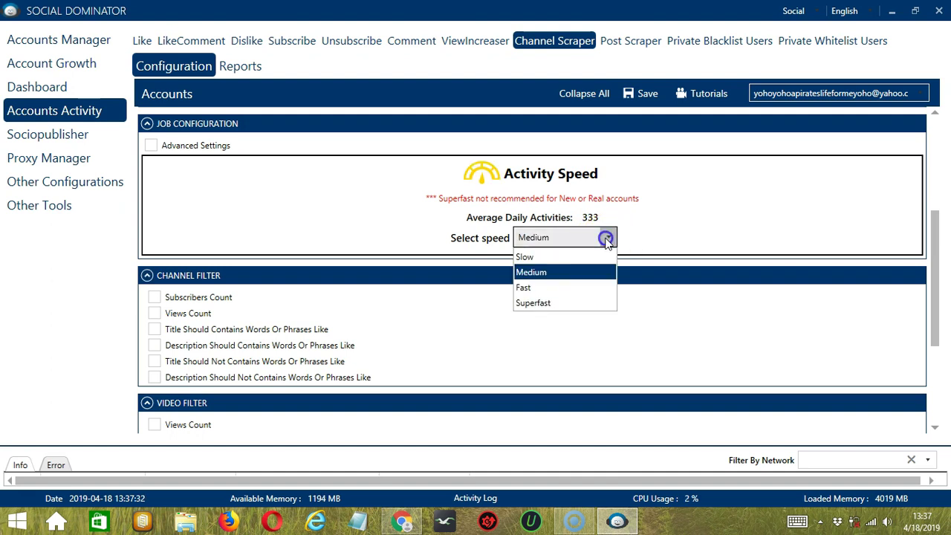
{"action": "left_click", "coordinate": [553, 290]}
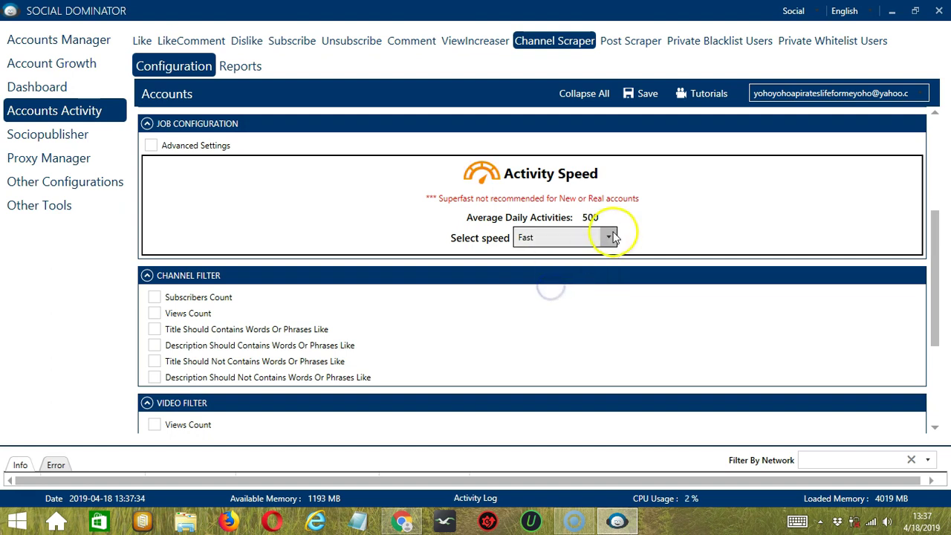
{"action": "left_click", "coordinate": [609, 236]}
{"action": "left_click", "coordinate": [562, 303]}
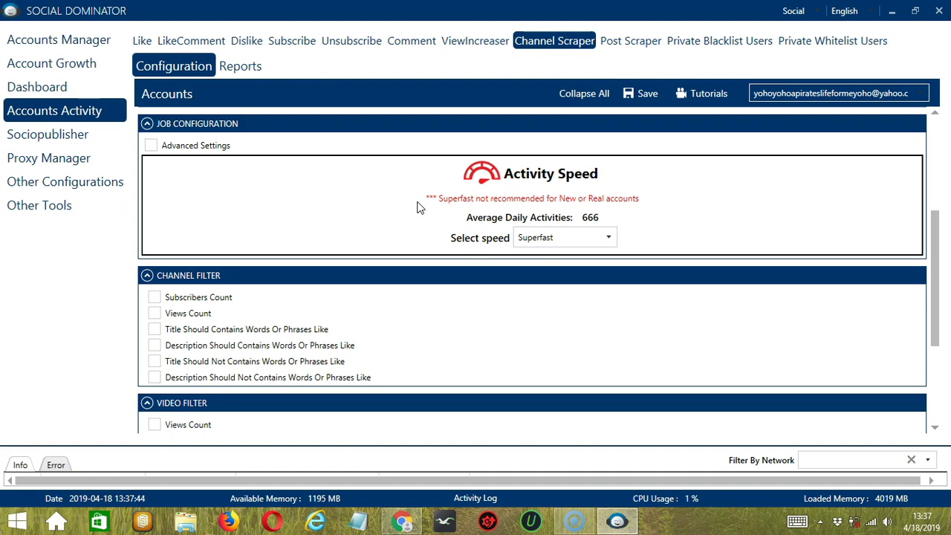
Step: Enable Advanced Settings for the job and turn on the Increase Each Day With option
{"action": "left_click", "coordinate": [152, 148]}
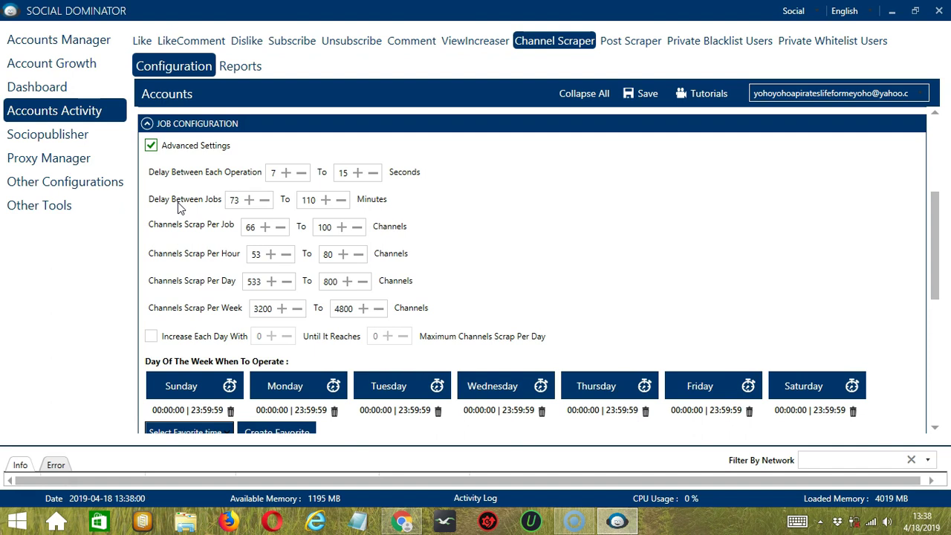
{"action": "left_click", "coordinate": [191, 234]}
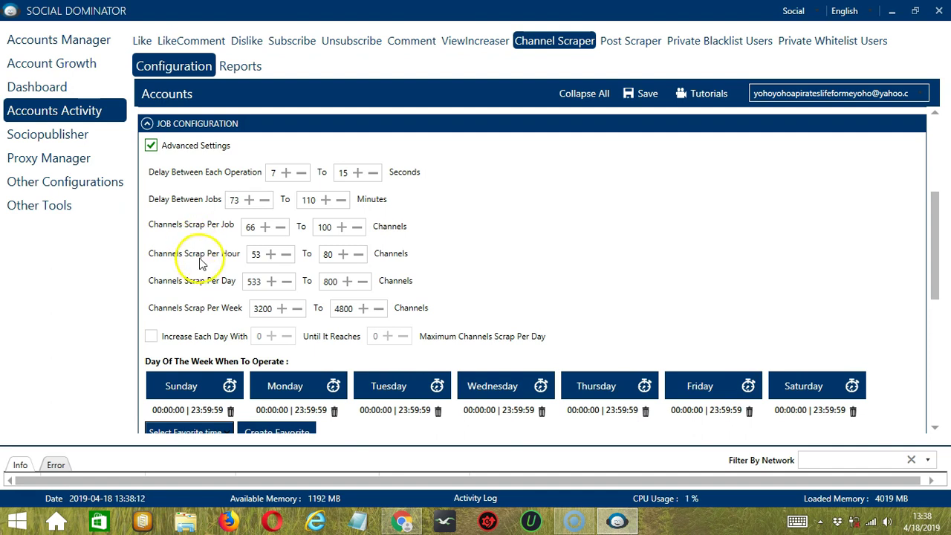
{"action": "left_click", "coordinate": [152, 337]}
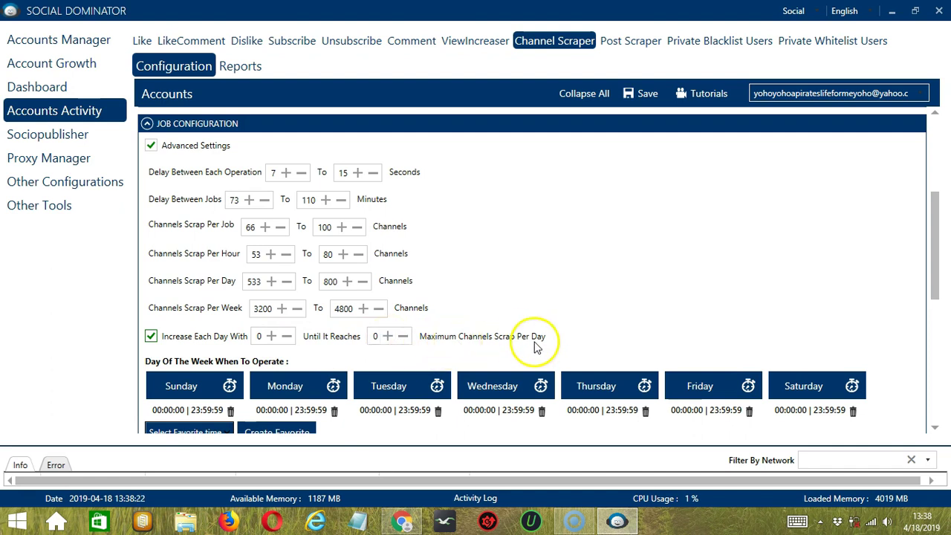
Step: Delete Monday's full-day operating interval from the weekly schedule
{"action": "scroll", "coordinate": [323, 145], "scroll_direction": "down", "scroll_amount": 3}
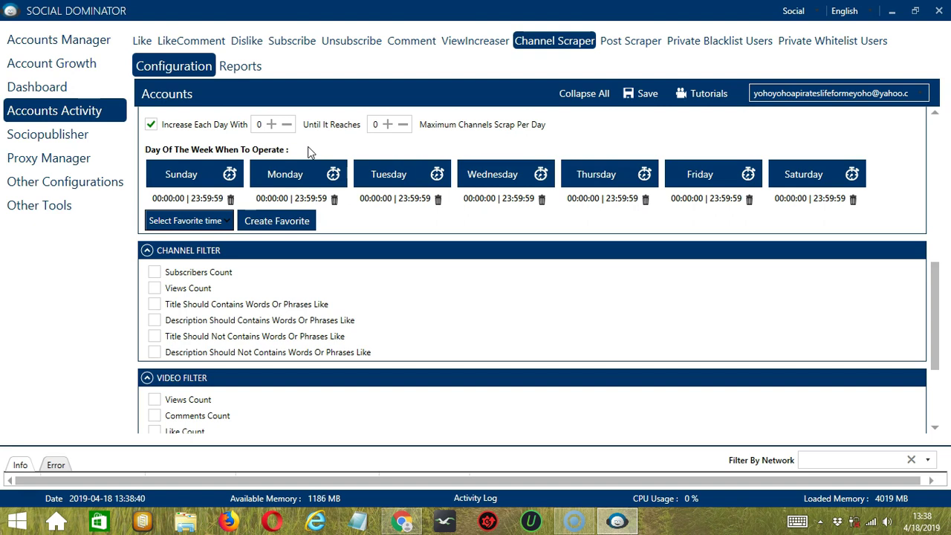
{"action": "left_click", "coordinate": [311, 178]}
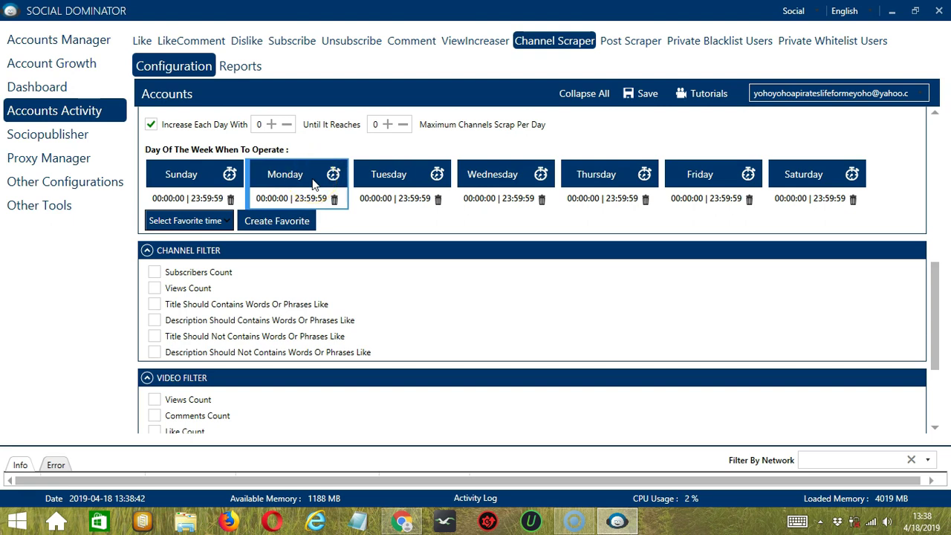
{"action": "left_click", "coordinate": [334, 199]}
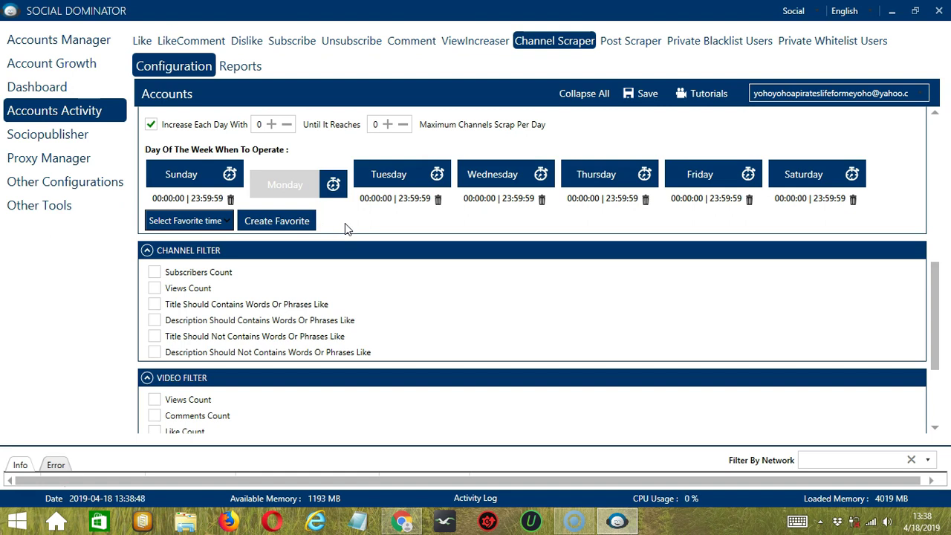
Step: Add a Monday operating interval from 12:00:00 AM to 1:59:59 AM
{"action": "left_click", "coordinate": [312, 193]}
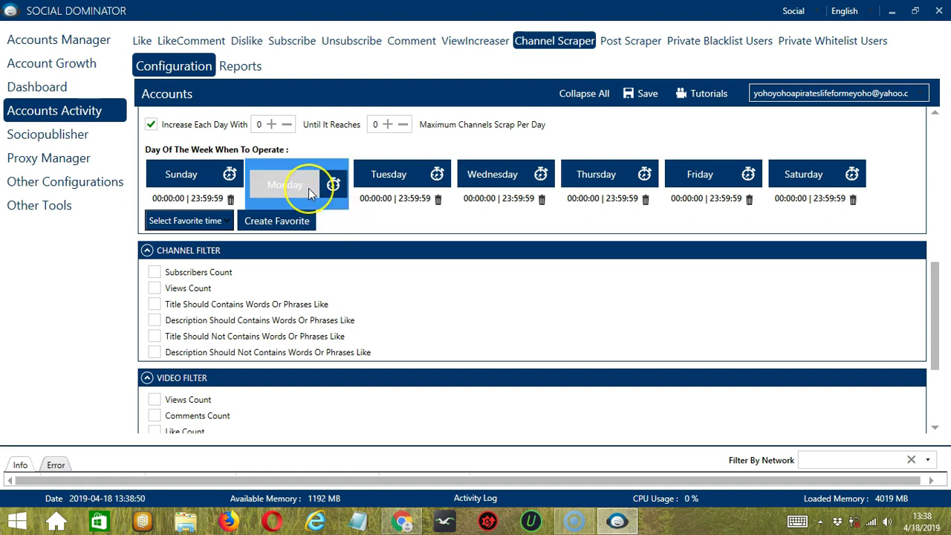
{"action": "left_click", "coordinate": [308, 188]}
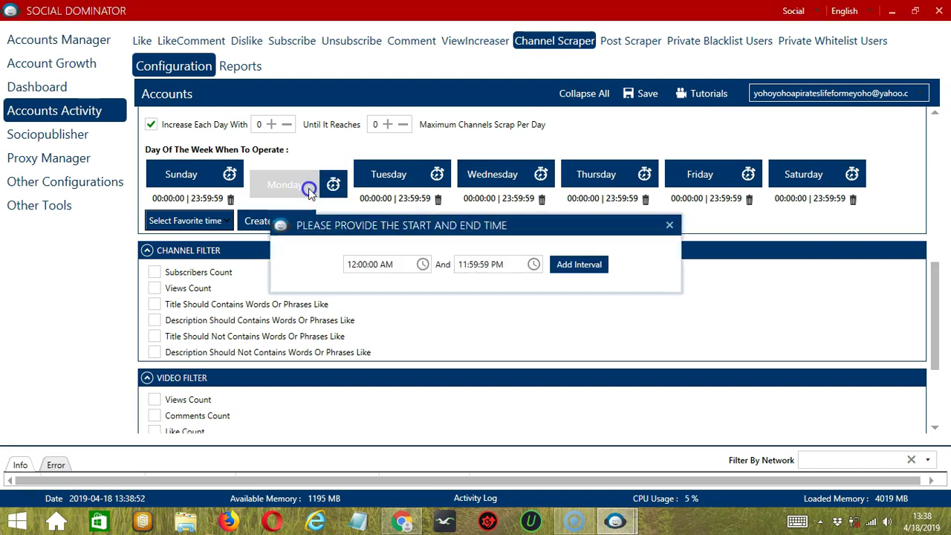
{"action": "left_click", "coordinate": [463, 264]}
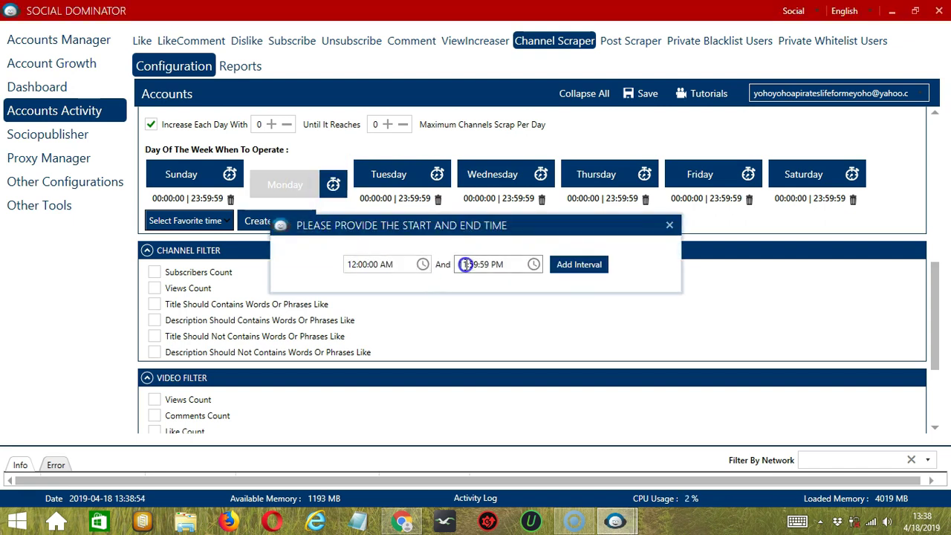
{"action": "left_click", "coordinate": [464, 265]}
{"action": "key", "text": "BackSpace"}
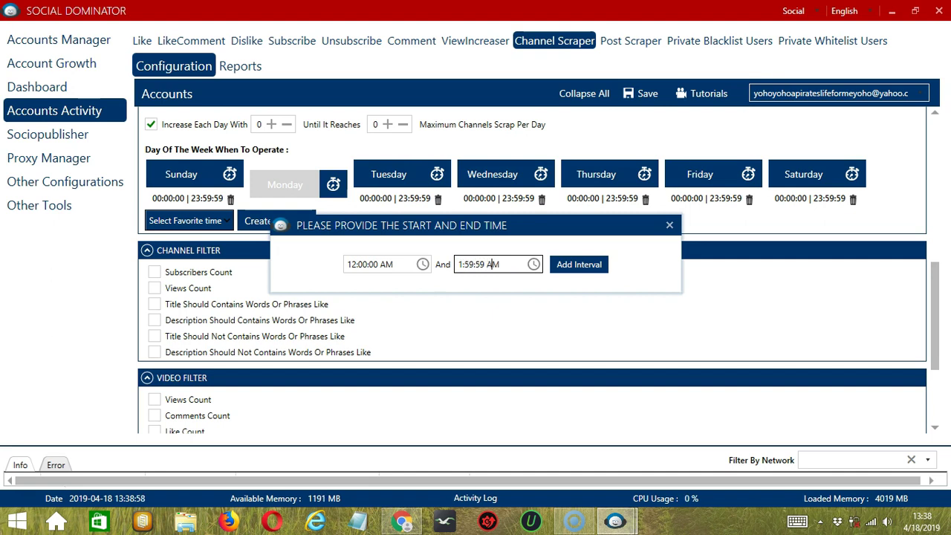
{"action": "left_click", "coordinate": [578, 265]}
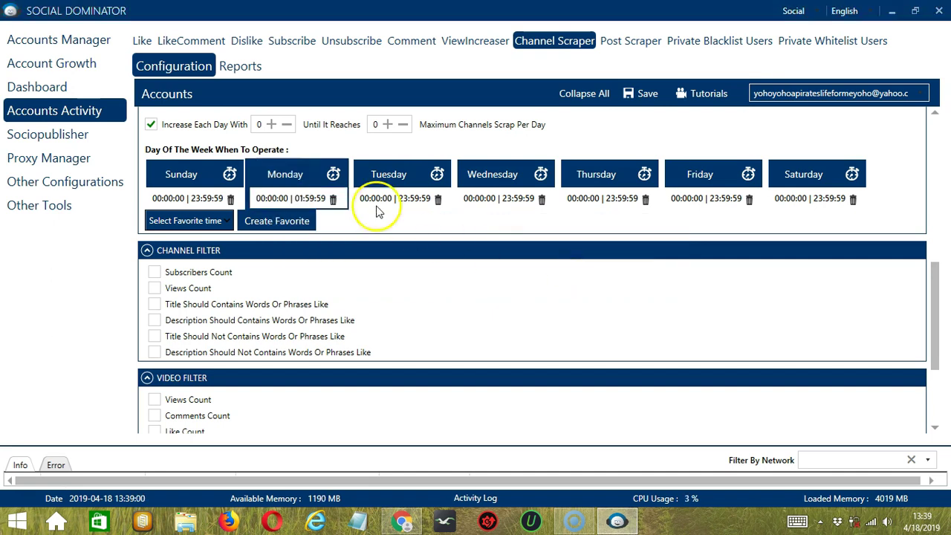
Step: Add a second Monday operating interval from 2:00:00 AM to 11:59:59 PM
{"action": "left_click", "coordinate": [331, 174]}
{"action": "left_click", "coordinate": [353, 268]}
{"action": "key", "text": "BackSpace"}
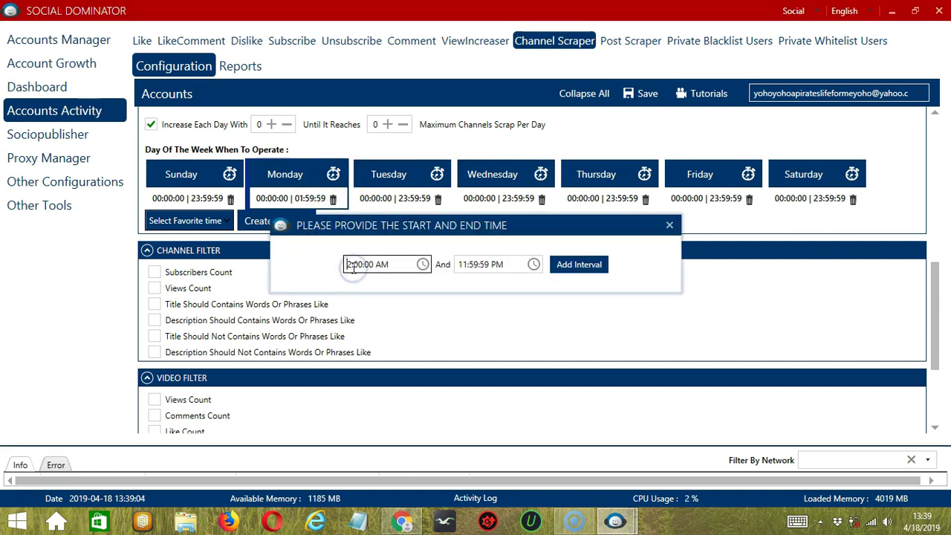
{"action": "left_click", "coordinate": [579, 266]}
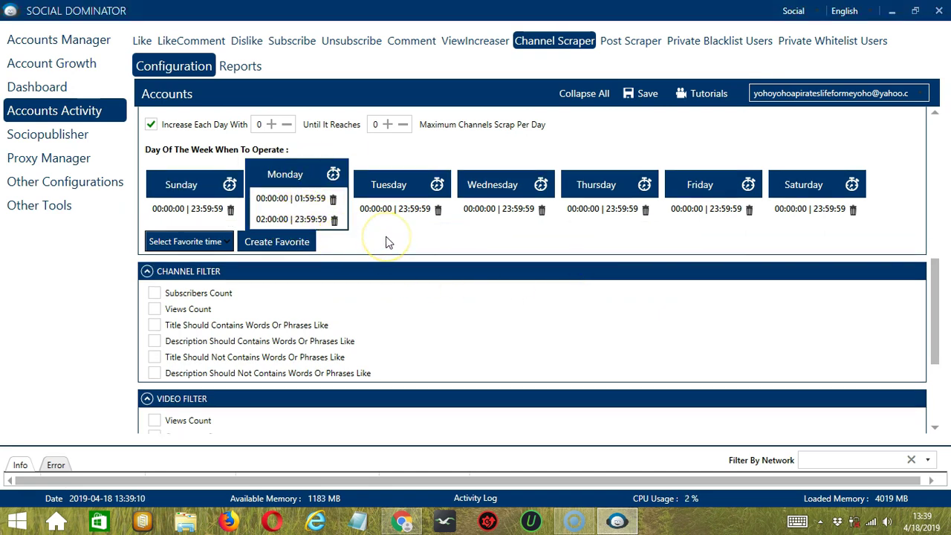
Step: Save the operating schedule as a favorite time named YouTube Channel Scraper
{"action": "left_click", "coordinate": [421, 247]}
{"action": "left_click", "coordinate": [299, 246]}
{"action": "type", "text": "Y"}
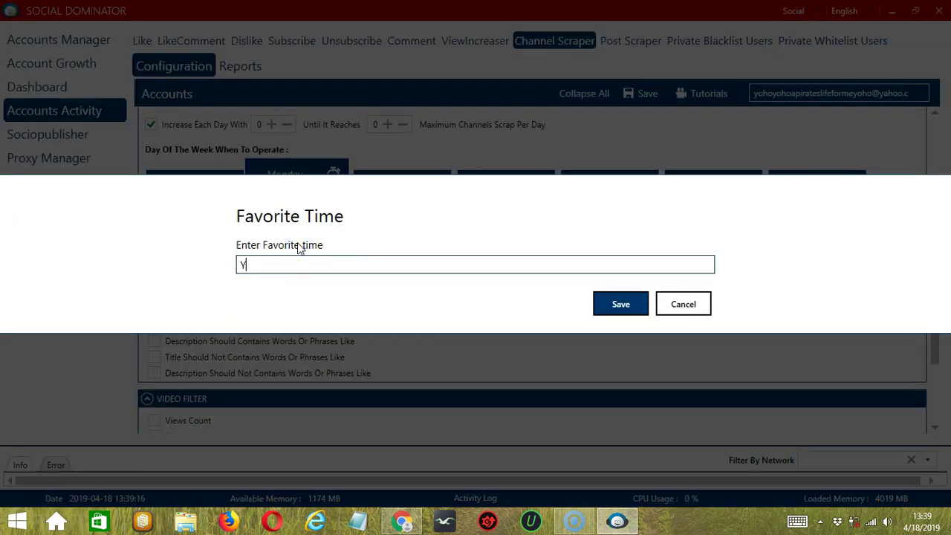
{"action": "type", "text": "ouTube Chan"}
{"action": "left_click", "coordinate": [312, 253]}
{"action": "type", "text": "nel Scraper"}
{"action": "left_click", "coordinate": [616, 304]}
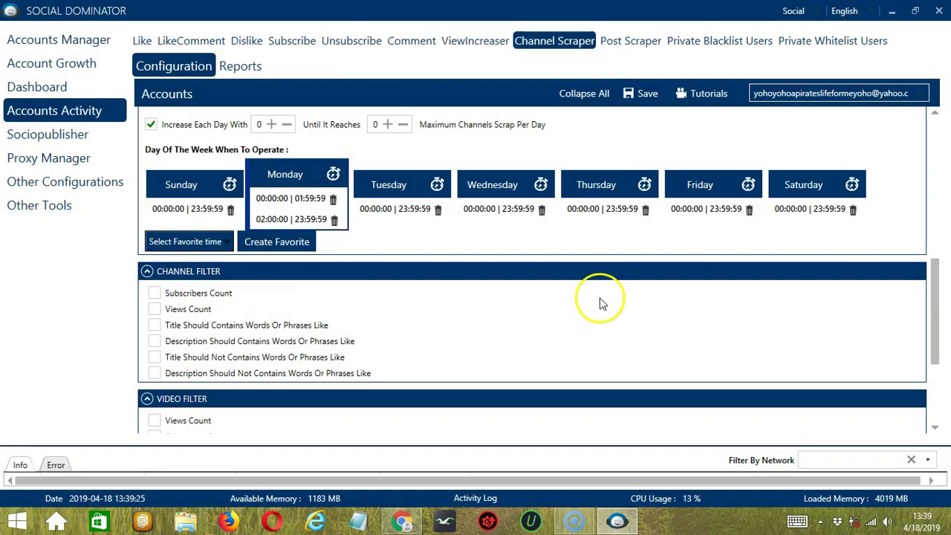
Step: Apply the saved YouTube Channel Scraper favorite time to the schedule
{"action": "left_click", "coordinate": [223, 241]}
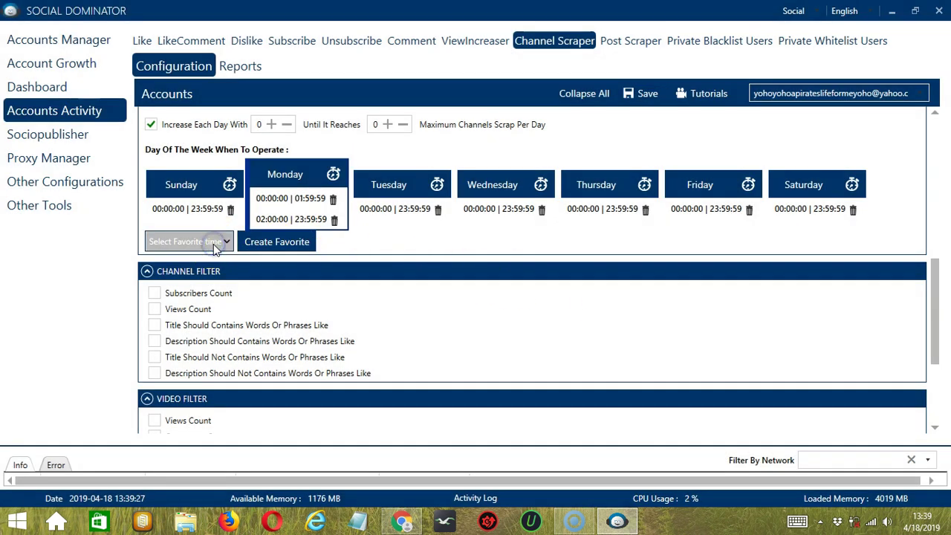
{"action": "scroll", "coordinate": [153, 394], "scroll_direction": "down", "scroll_amount": 8}
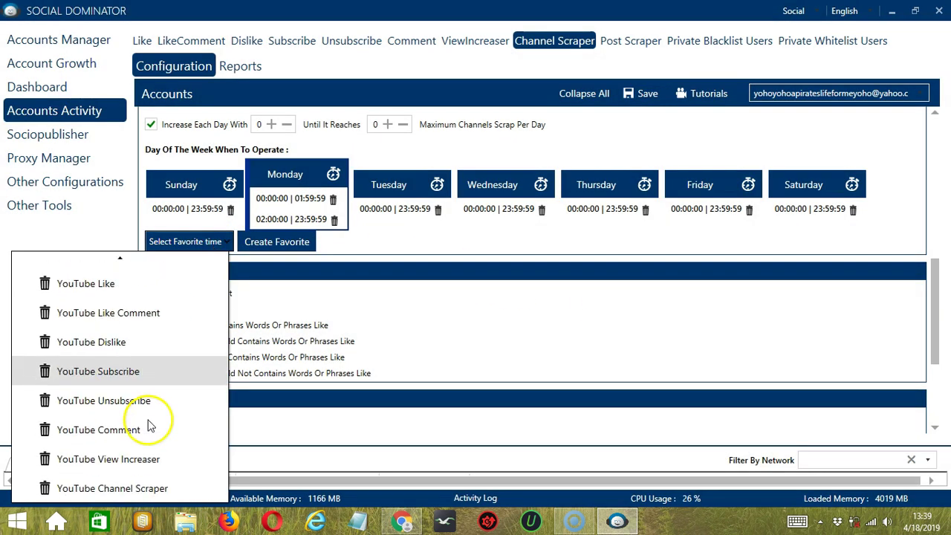
{"action": "left_click", "coordinate": [160, 489]}
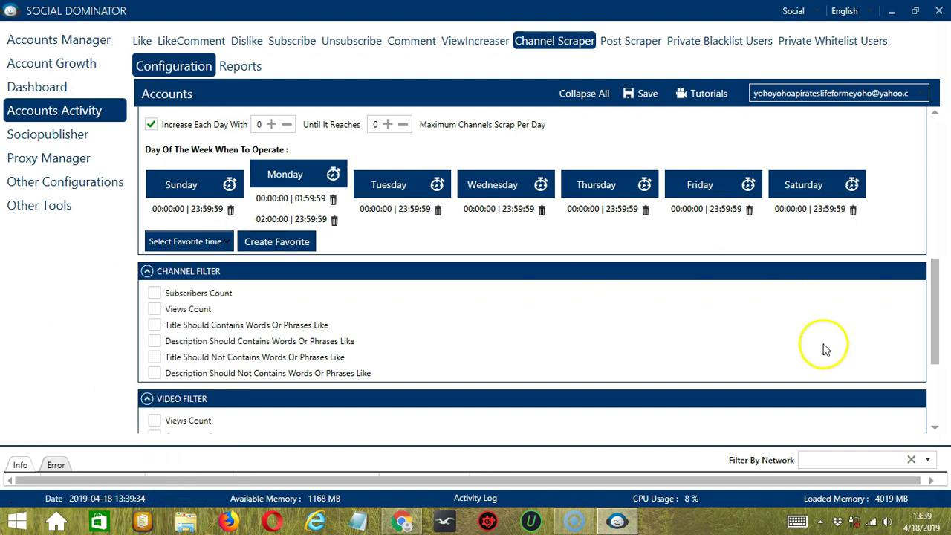
Step: Enable the Subscribers Count, Views Count, Title Should Contains and Description Should Contains Words Or Phrases Like options in the channel filter
{"action": "scroll", "coordinate": [825, 347], "scroll_direction": "down", "scroll_amount": 4}
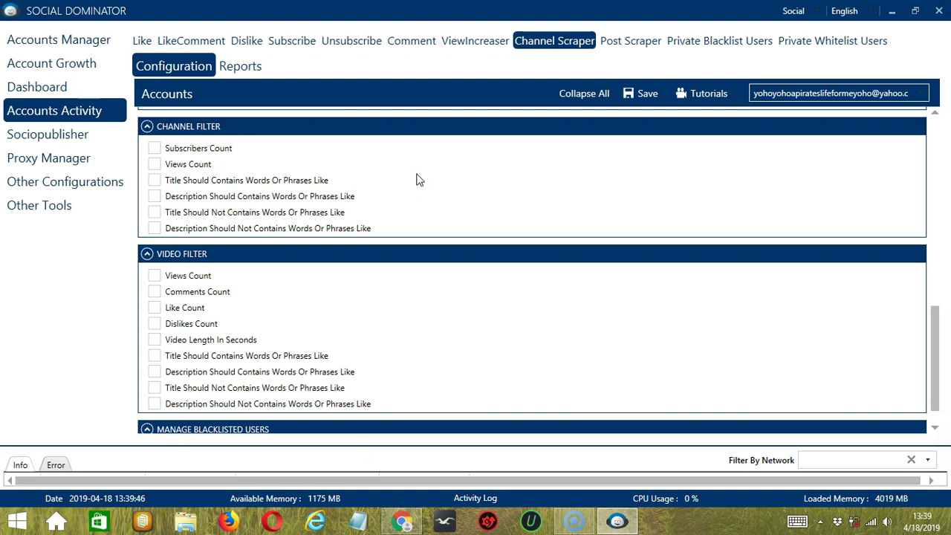
{"action": "left_click", "coordinate": [154, 149]}
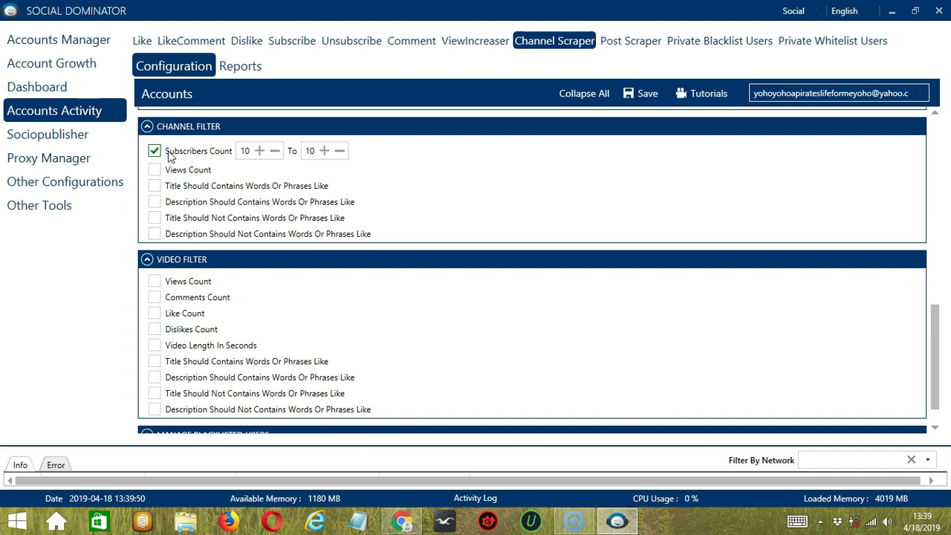
{"action": "left_click", "coordinate": [154, 170]}
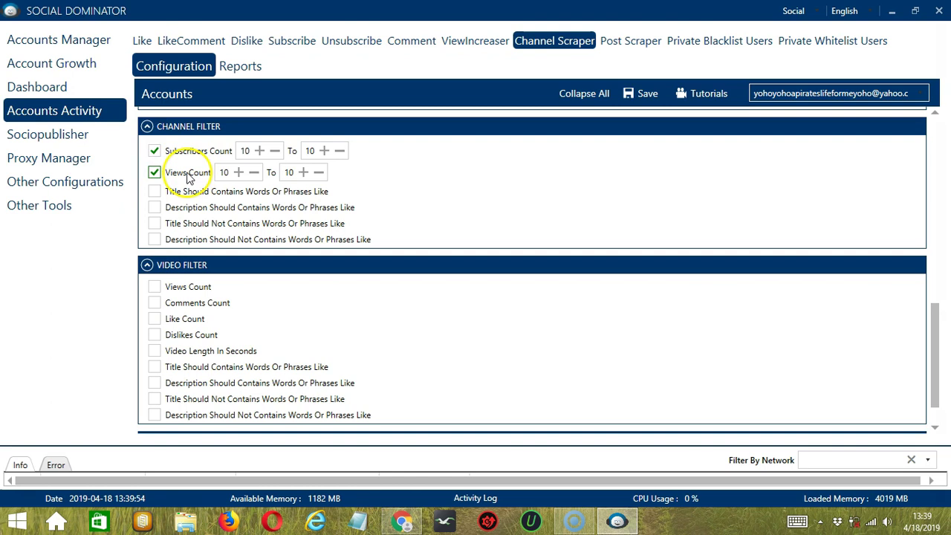
{"action": "left_click", "coordinate": [154, 192]}
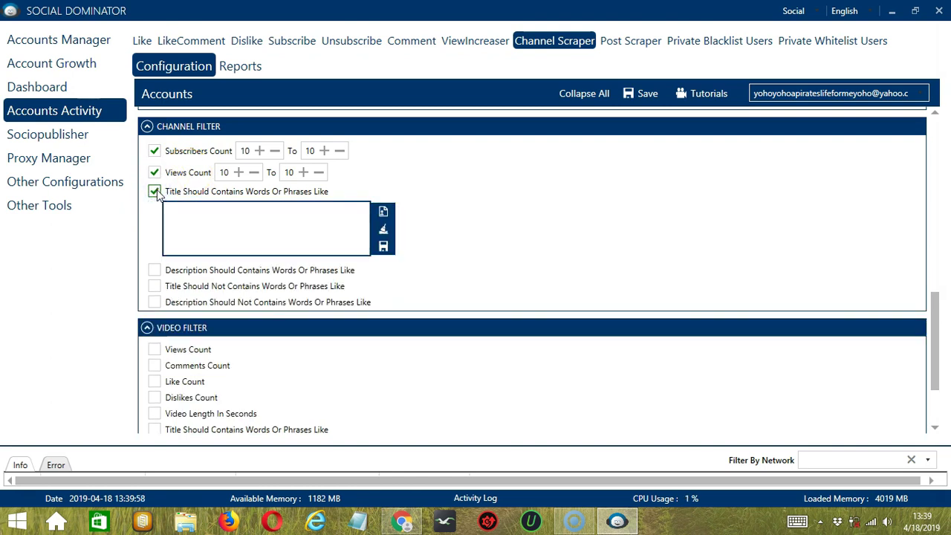
{"action": "left_click", "coordinate": [154, 271]}
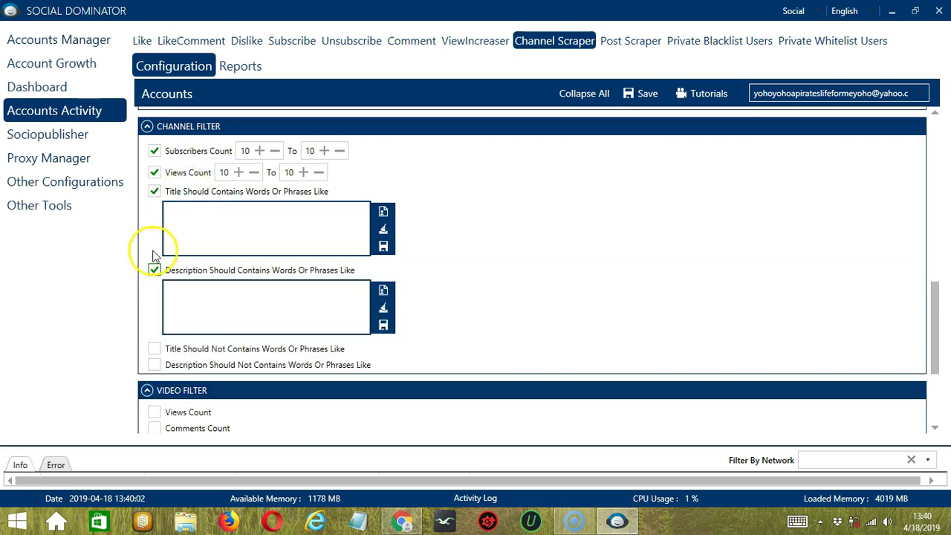
Step: Enter tutorial as the required word for both the channel title and the channel description
{"action": "left_click", "coordinate": [219, 230]}
{"action": "type", "text": "tutorial"}
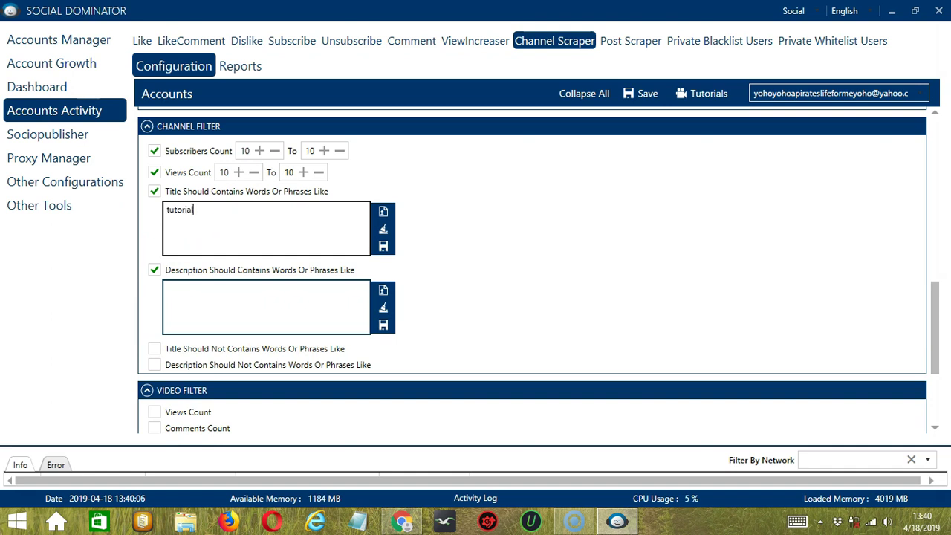
{"action": "left_click", "coordinate": [229, 307]}
{"action": "type", "text": "tutorial"}
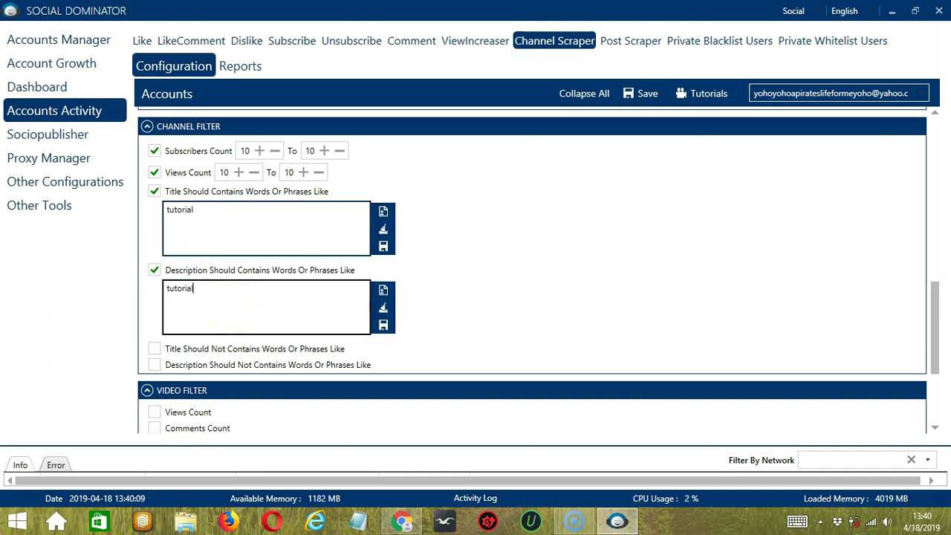
Step: Clear and turn off the channel title words filter, cancel its text file import, and save the description words
{"action": "left_click", "coordinate": [384, 229]}
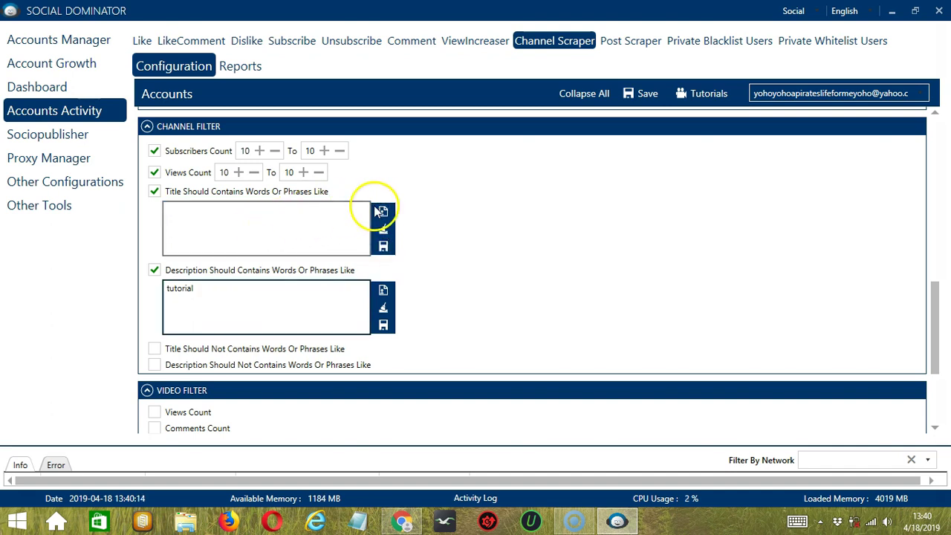
{"action": "left_click", "coordinate": [383, 213]}
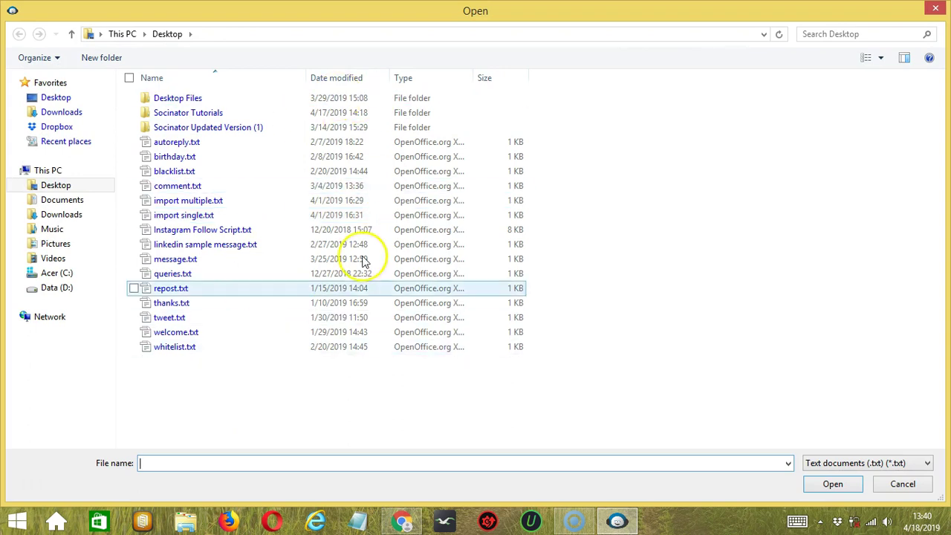
{"action": "left_click", "coordinate": [903, 484]}
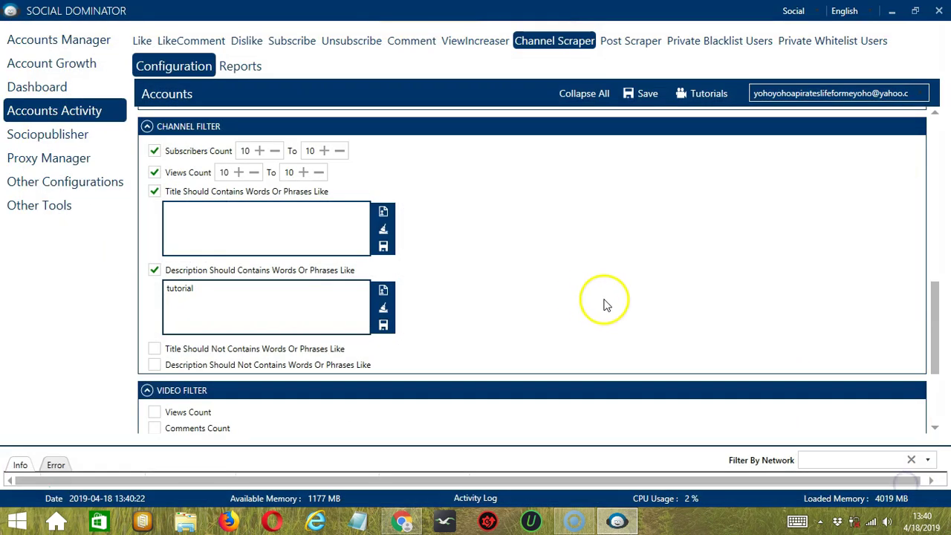
{"action": "left_click", "coordinate": [385, 325]}
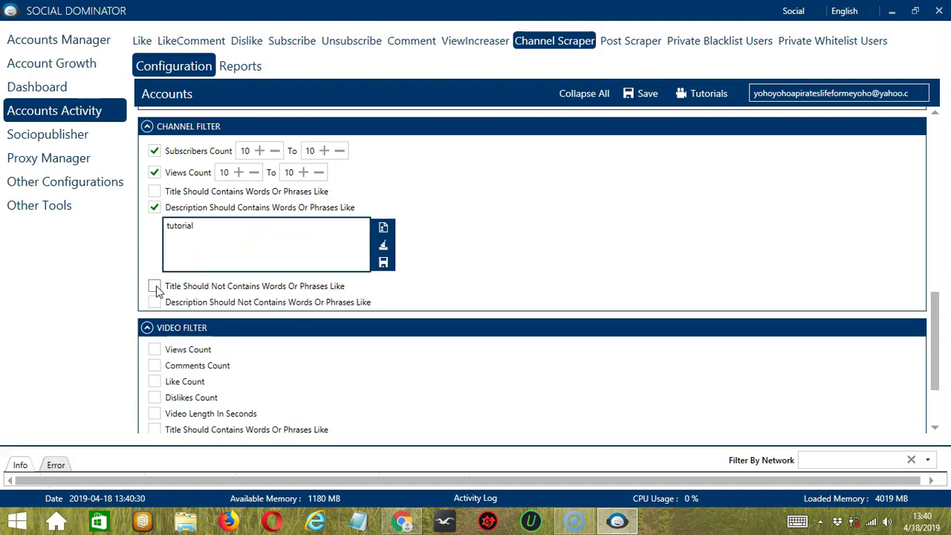
Step: Try the channel filter's Title and Description Should Not Contains Words Or Phrases Like options, leaving both turned off
{"action": "left_click", "coordinate": [154, 287]}
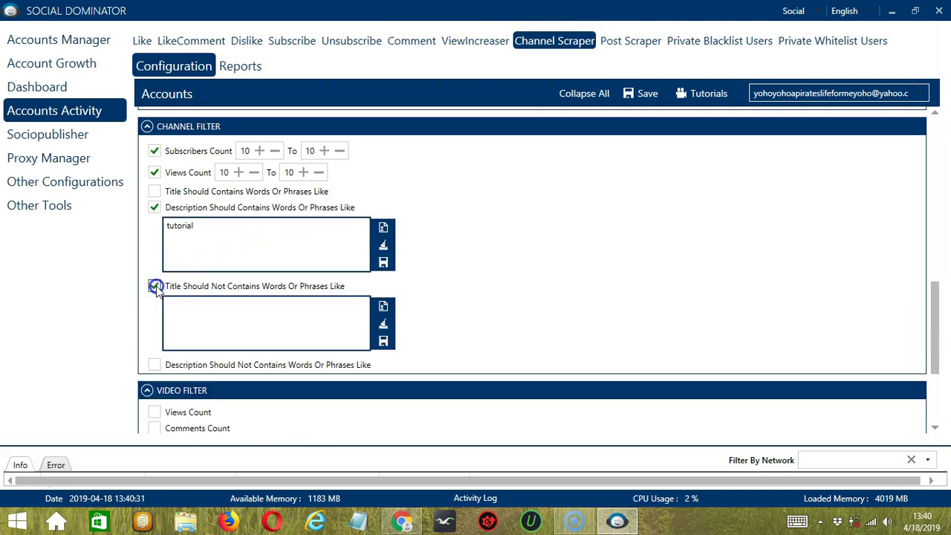
{"action": "left_click", "coordinate": [155, 365]}
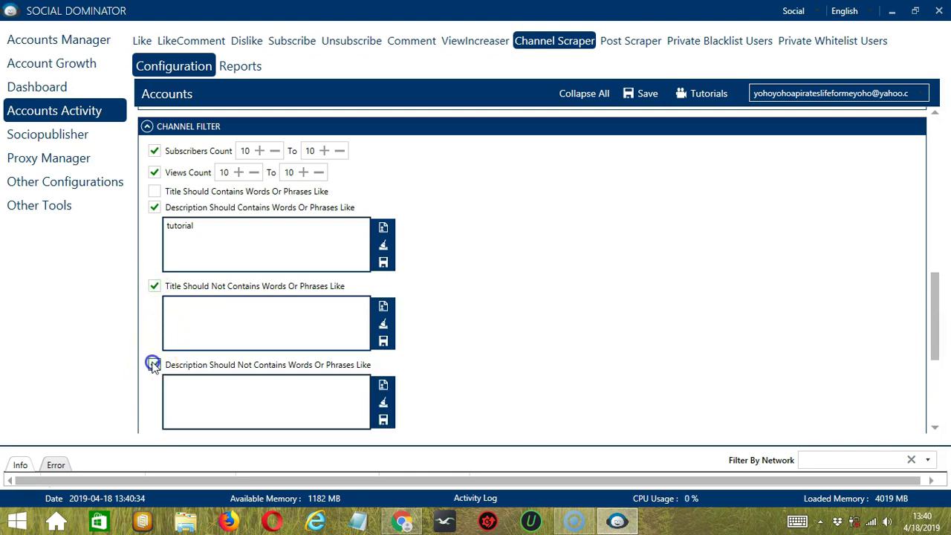
{"action": "left_click", "coordinate": [223, 322]}
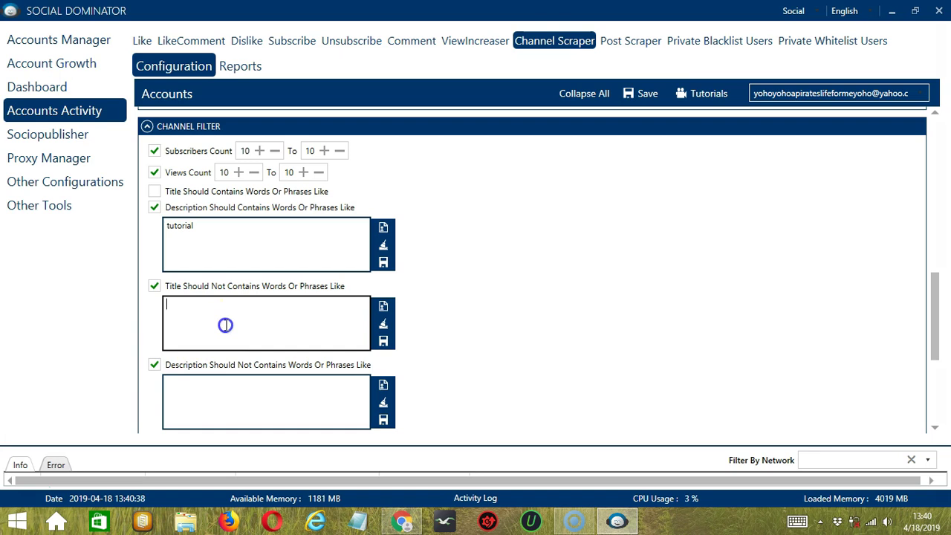
{"action": "left_click", "coordinate": [226, 382]}
{"action": "left_click", "coordinate": [221, 345]}
{"action": "left_click", "coordinate": [226, 400]}
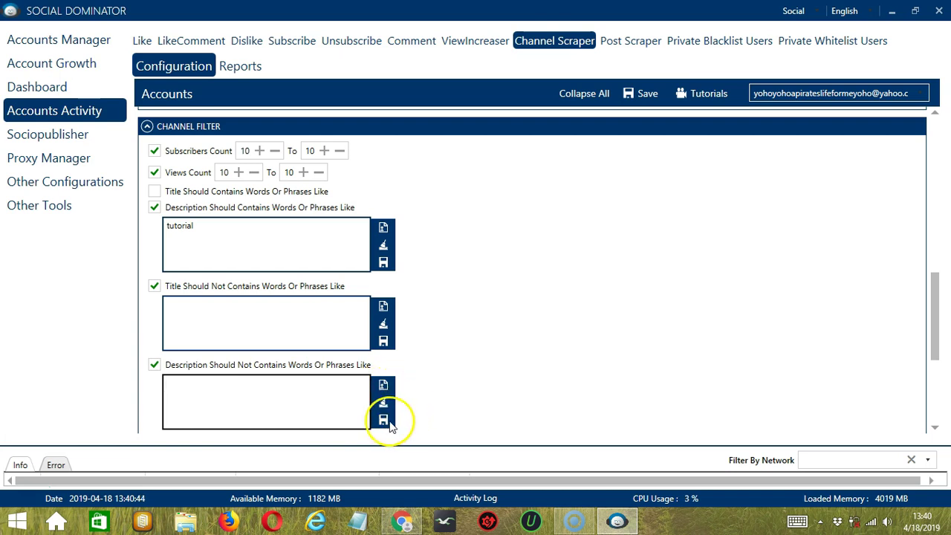
{"action": "left_click", "coordinate": [155, 363]}
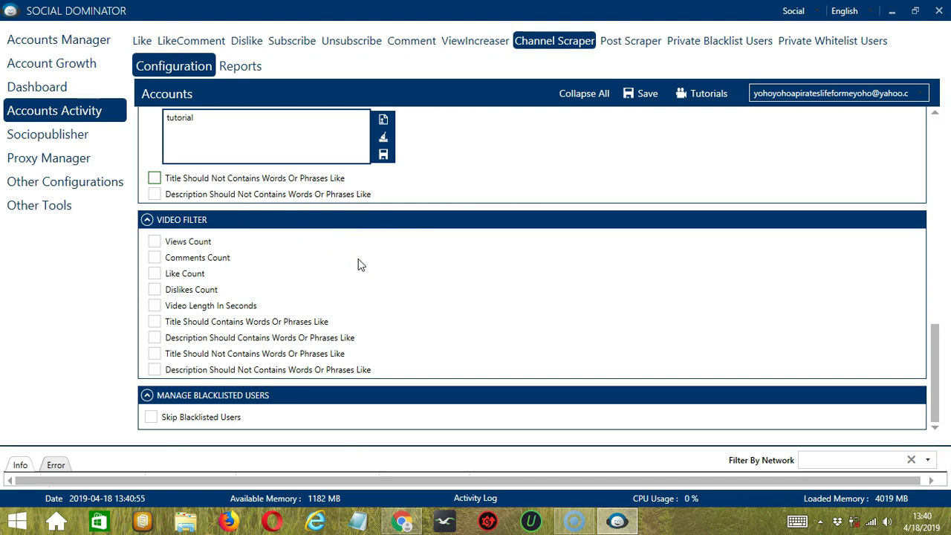
Step: Enable the Views Count, Comments Count, Like Count, Dislikes Count and Video Length In Seconds options in the video filter
{"action": "left_click", "coordinate": [154, 242]}
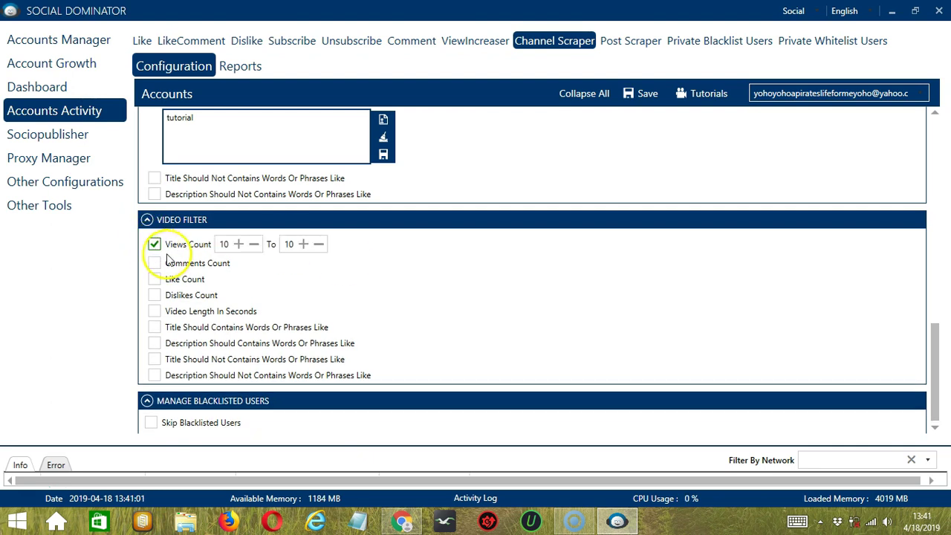
{"action": "left_click", "coordinate": [154, 263]}
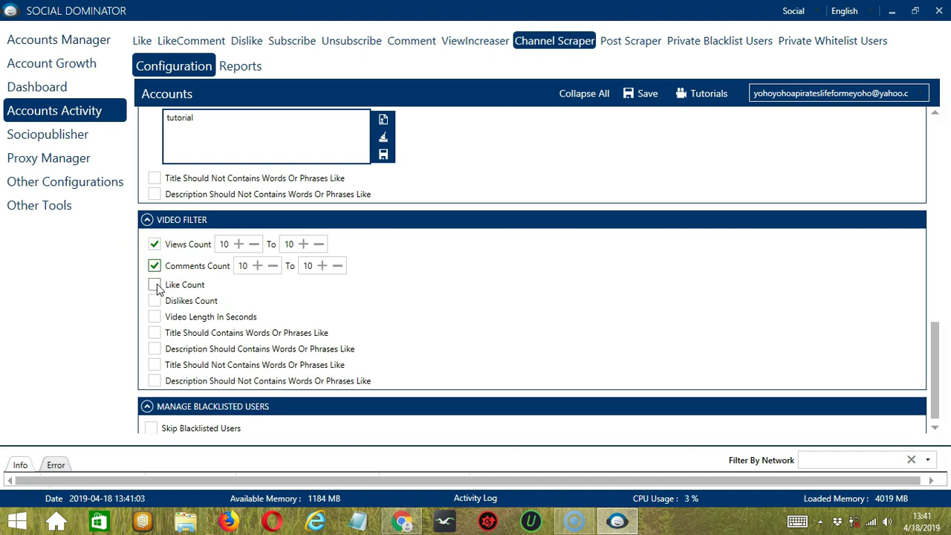
{"action": "left_click", "coordinate": [155, 285]}
{"action": "left_click", "coordinate": [154, 306]}
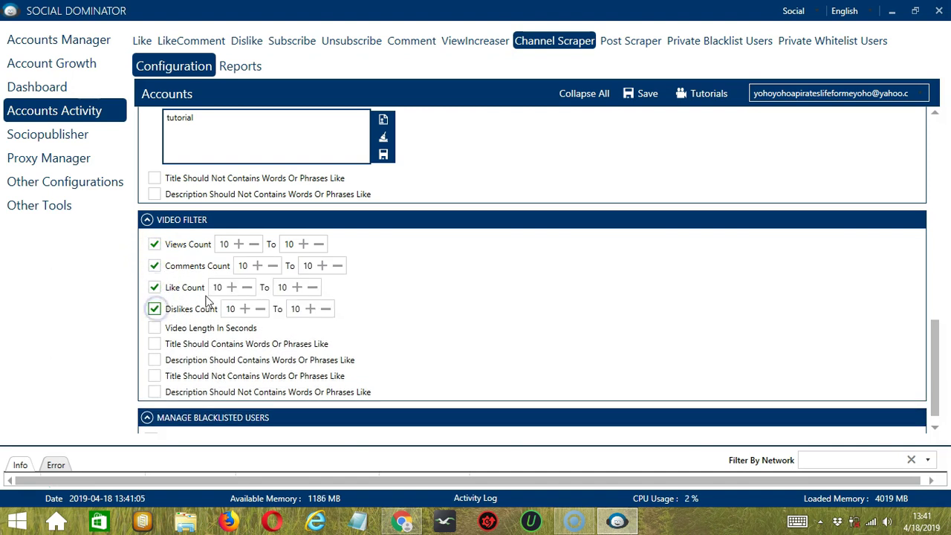
{"action": "scroll", "coordinate": [210, 303], "scroll_direction": "down", "scroll_amount": 1}
{"action": "left_click", "coordinate": [154, 306]}
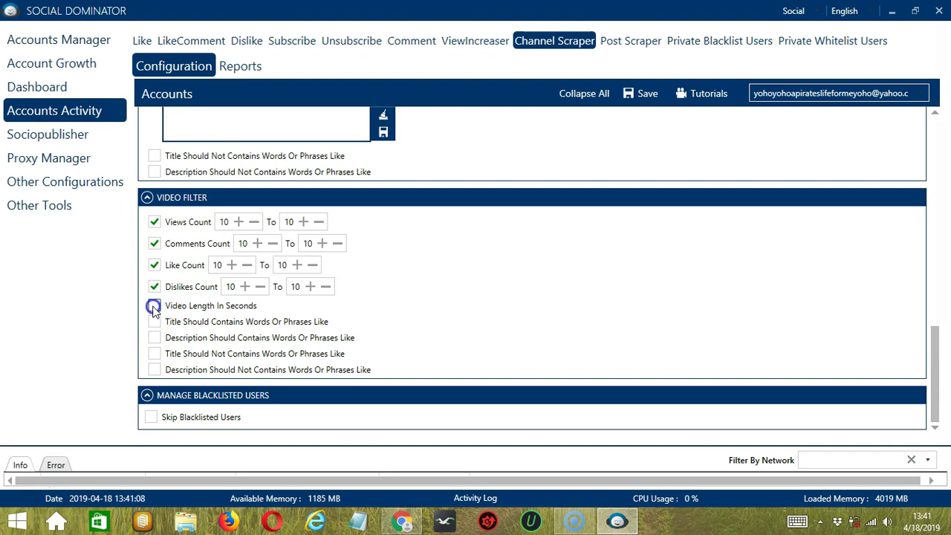
Step: Enable the video filter's Title Should Contains and Description Should Contains Words Or Phrases Like options
{"action": "left_click", "coordinate": [209, 316]}
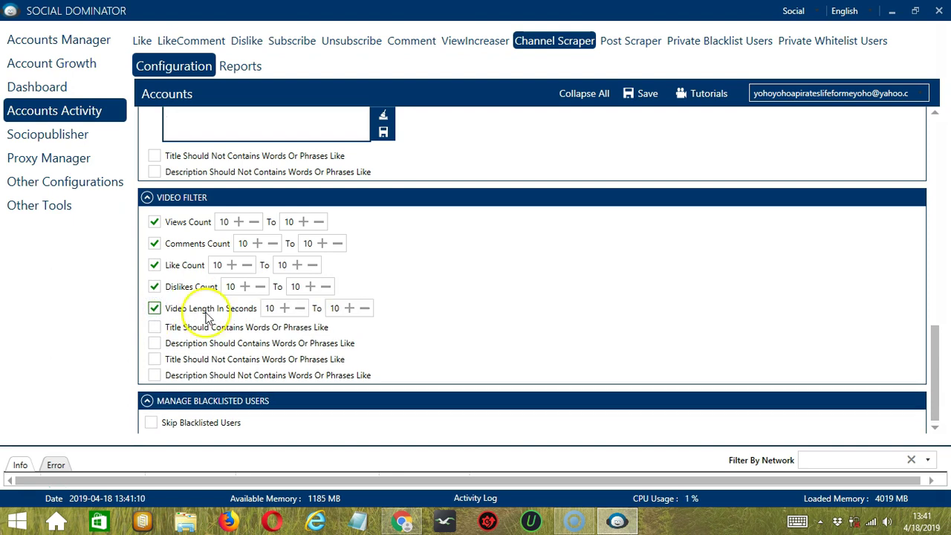
{"action": "left_click", "coordinate": [154, 328]}
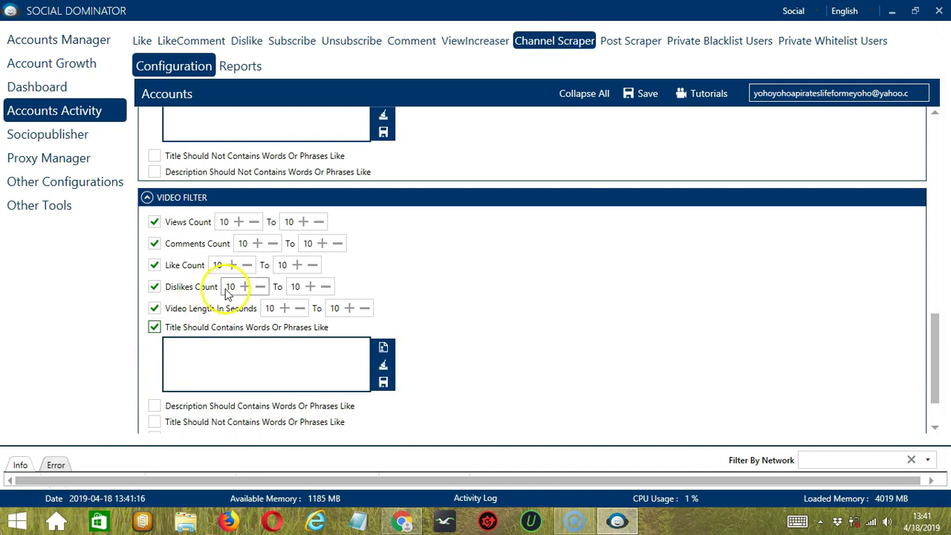
{"action": "left_click", "coordinate": [154, 406]}
{"action": "scroll", "coordinate": [219, 381], "scroll_direction": "down", "scroll_amount": 3}
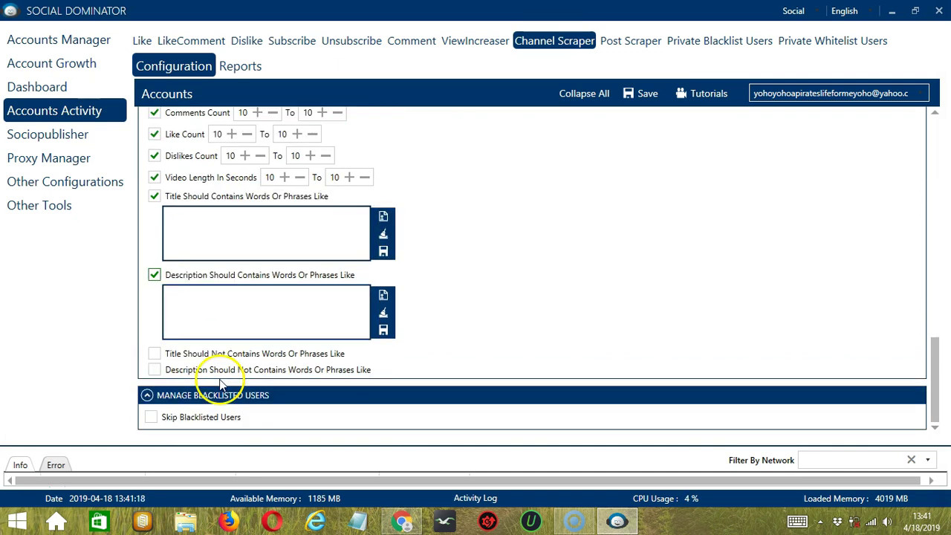
Step: Enter tutorial as the required word for both the video title and the video description, and save the title words
{"action": "left_click", "coordinate": [222, 237]}
{"action": "type", "text": "tuto"}
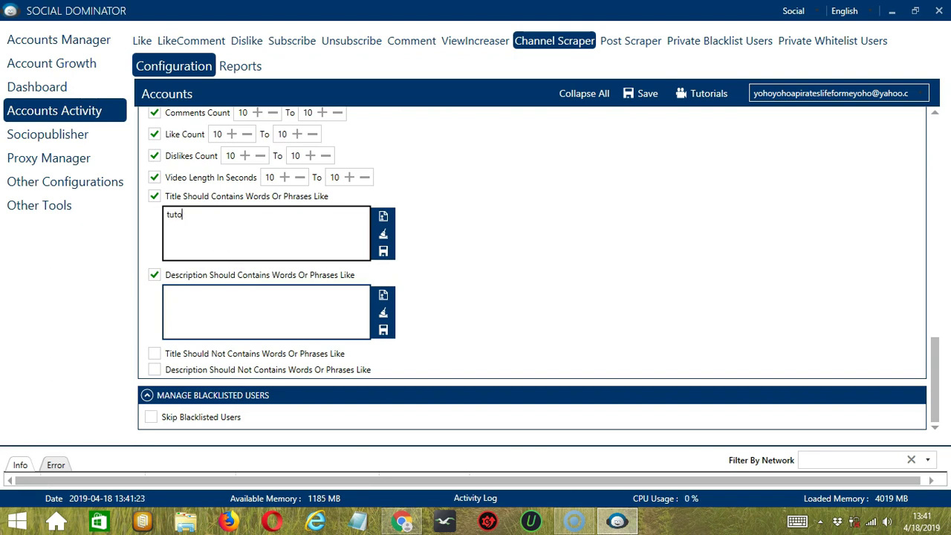
{"action": "type", "text": "rial"}
{"action": "left_click", "coordinate": [248, 305]}
{"action": "type", "text": "tutor"}
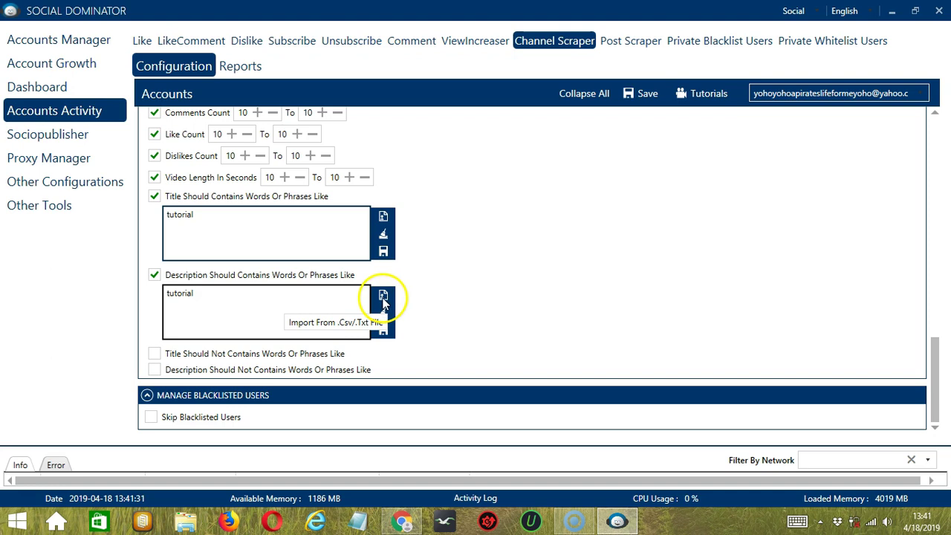
{"action": "left_click", "coordinate": [390, 254]}
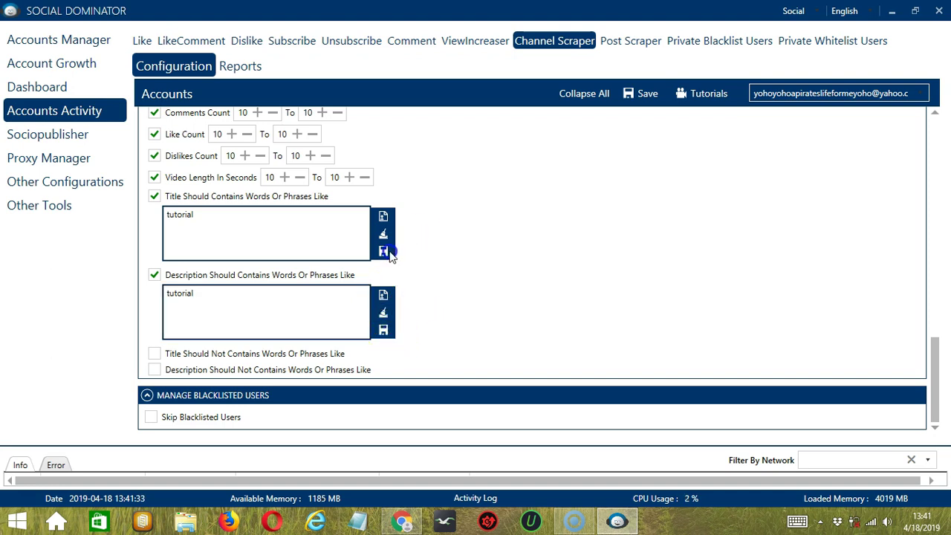
Step: Try the video filter's Title and Description Should Not Contains Words Or Phrases Like options, leaving both turned off
{"action": "left_click", "coordinate": [154, 355]}
{"action": "scroll", "coordinate": [154, 357], "scroll_direction": "down", "scroll_amount": 1}
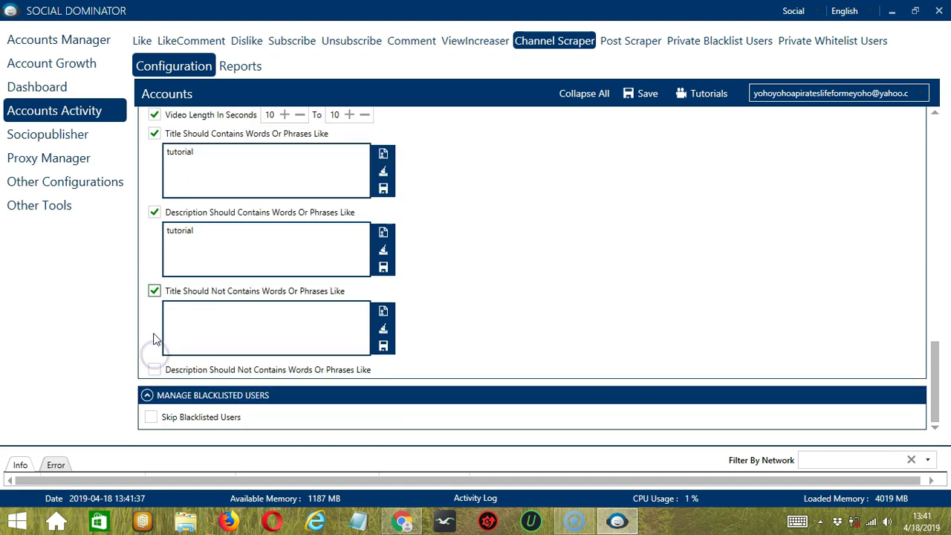
{"action": "left_click", "coordinate": [155, 370]}
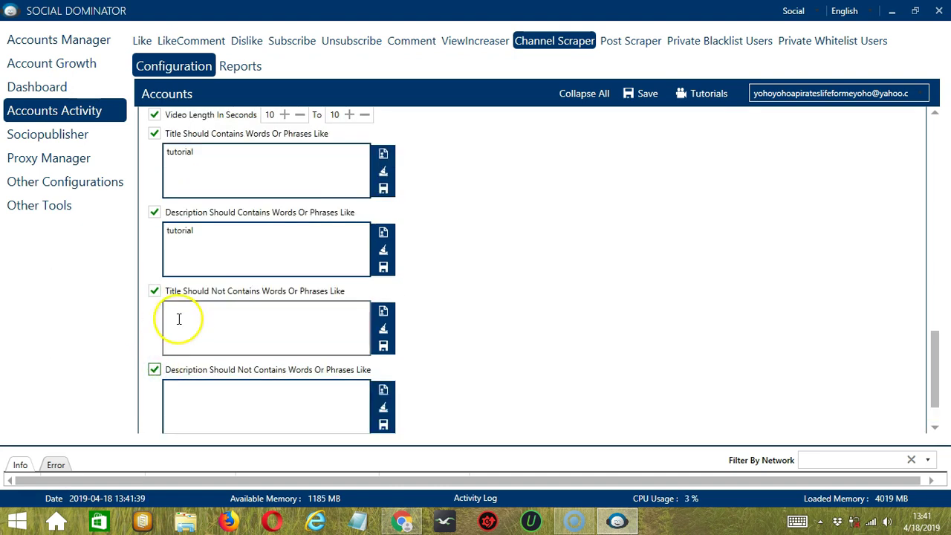
{"action": "left_click", "coordinate": [231, 322]}
{"action": "left_click", "coordinate": [237, 394]}
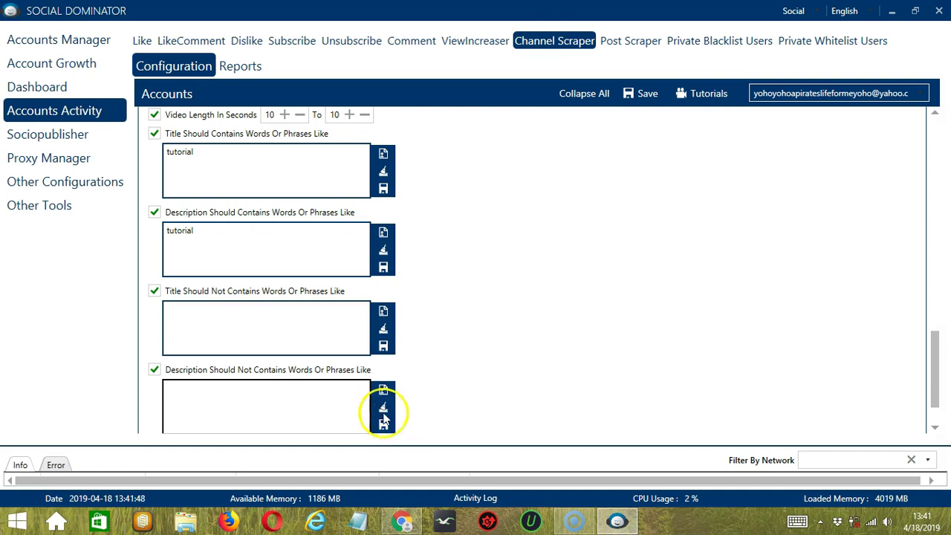
{"action": "left_click", "coordinate": [154, 370]}
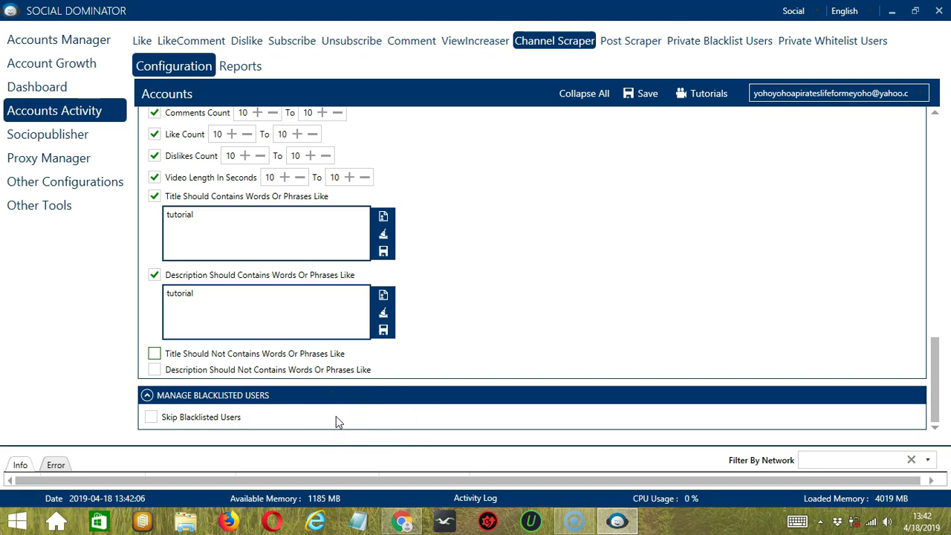
Step: Set the scraper to skip blacklisted users with the private blacklist, and save the account's configuration
{"action": "left_click", "coordinate": [150, 418]}
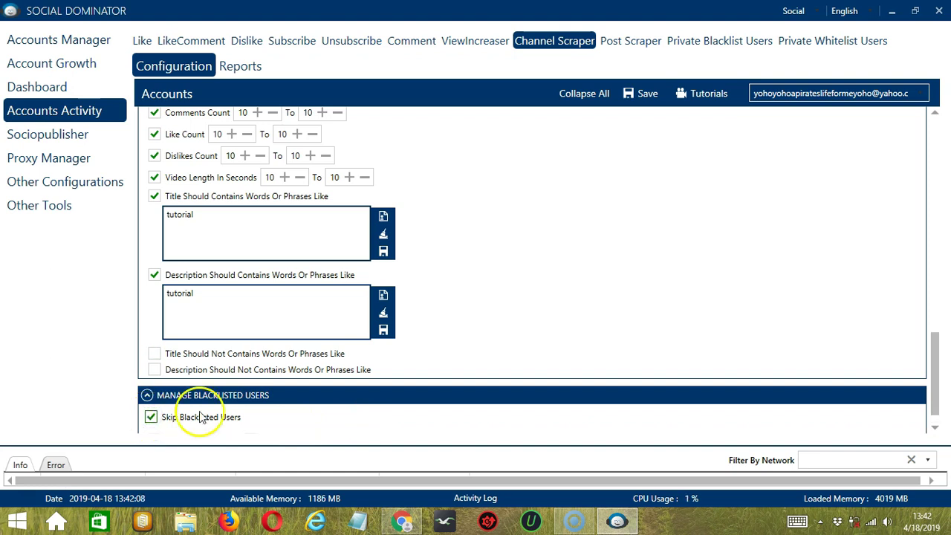
{"action": "left_click", "coordinate": [153, 415]}
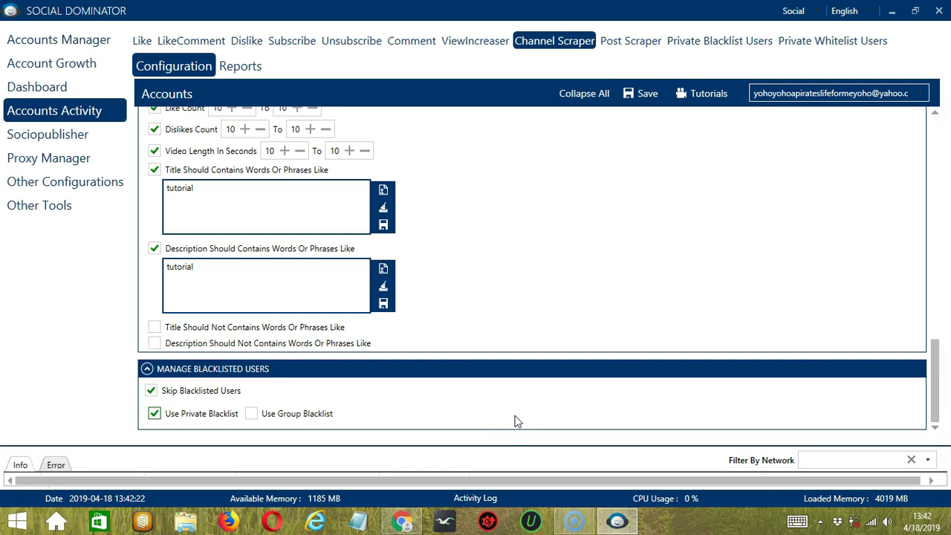
{"action": "left_click", "coordinate": [937, 127]}
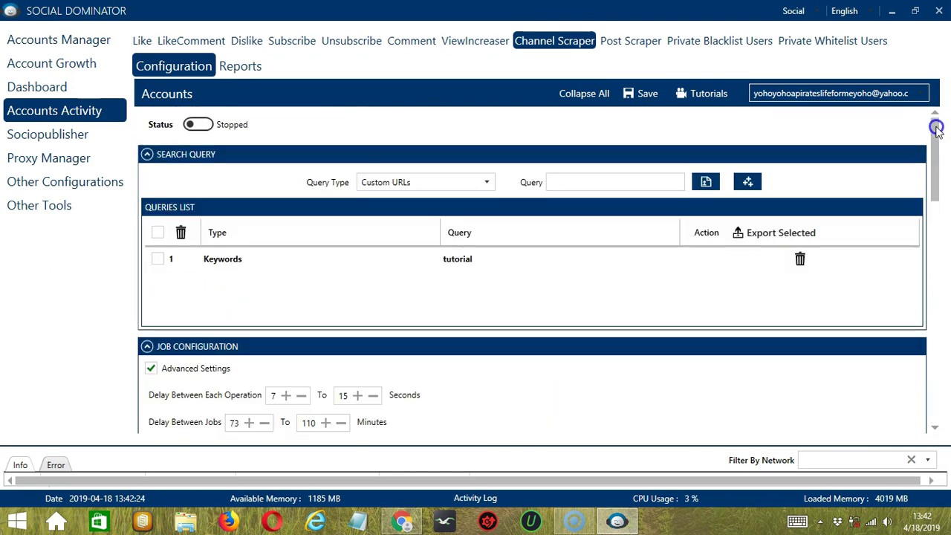
{"action": "left_click", "coordinate": [644, 95]}
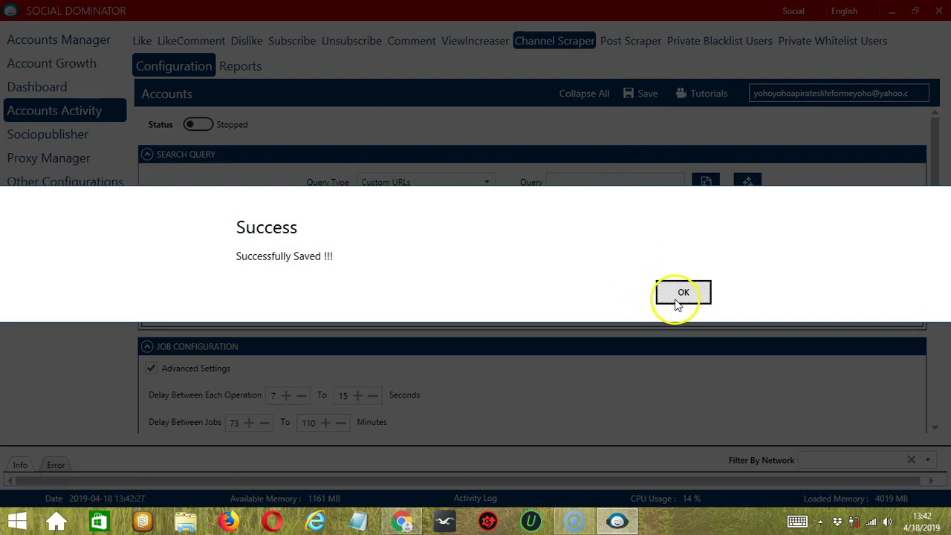
{"action": "left_click", "coordinate": [675, 295]}
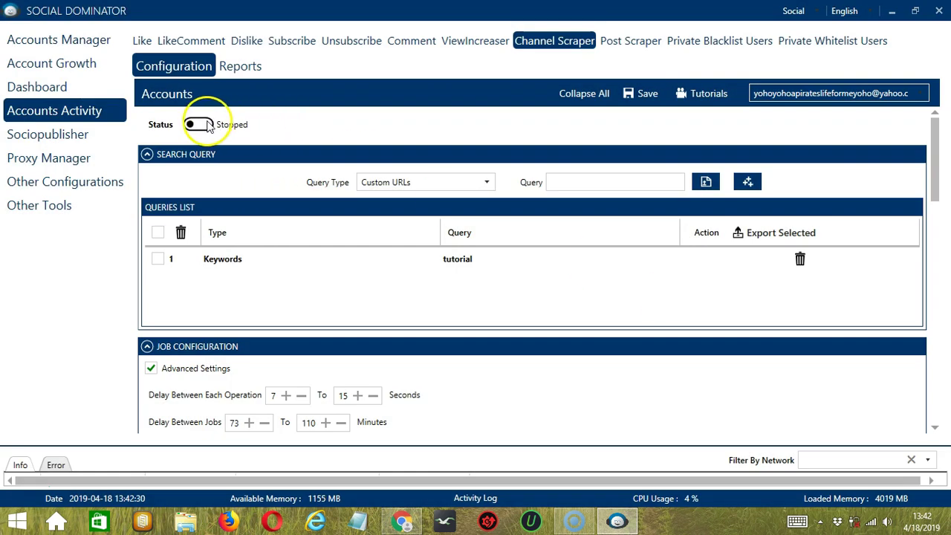
Step: Activate the account's Channel Scraper by switching its status to Active
{"action": "left_click", "coordinate": [206, 125]}
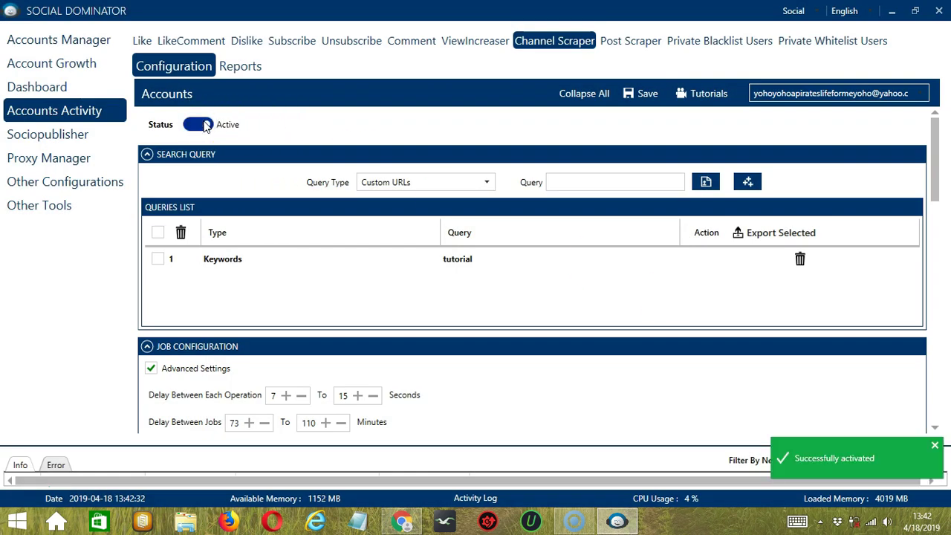
{"action": "left_click", "coordinate": [255, 128]}
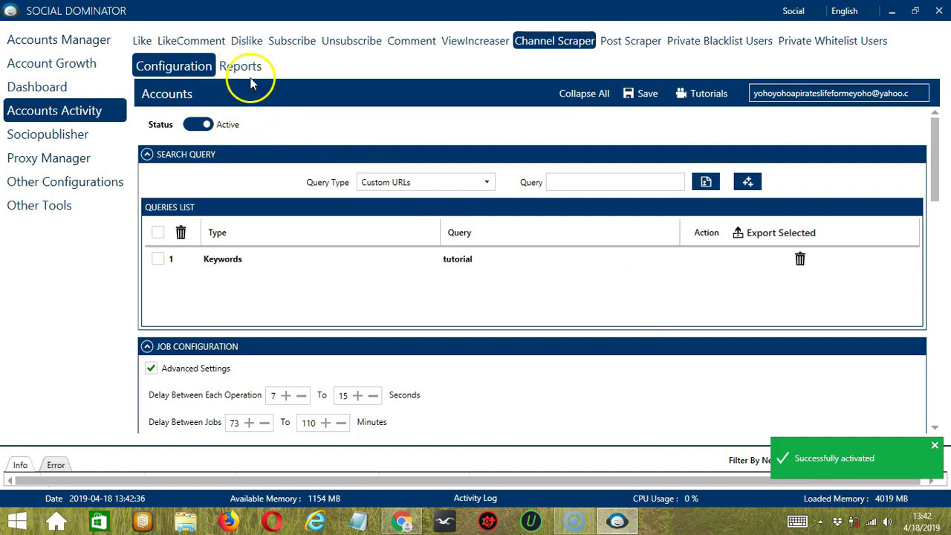
{"action": "left_click", "coordinate": [294, 122]}
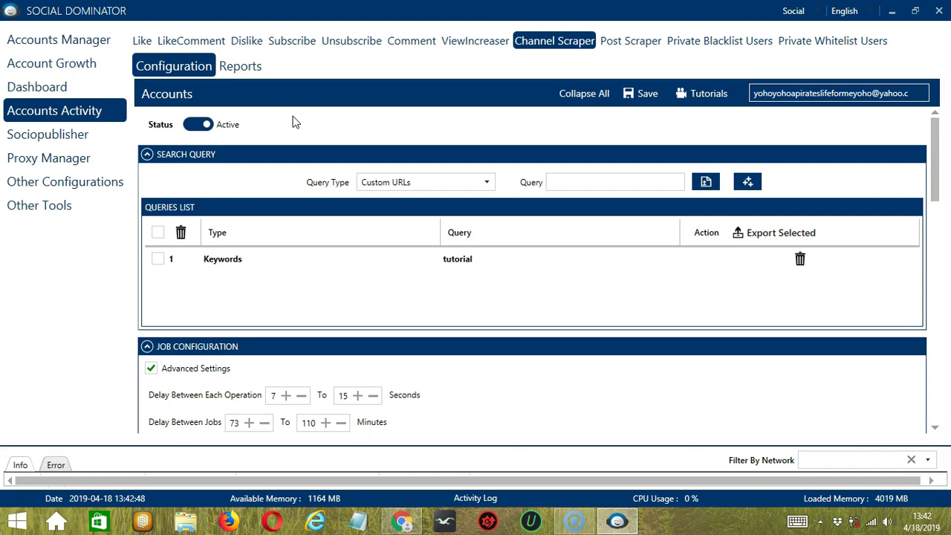
Step: Switch the social network to Youtube and open the Channel Scraper campaign setup
{"action": "left_click", "coordinate": [818, 11]}
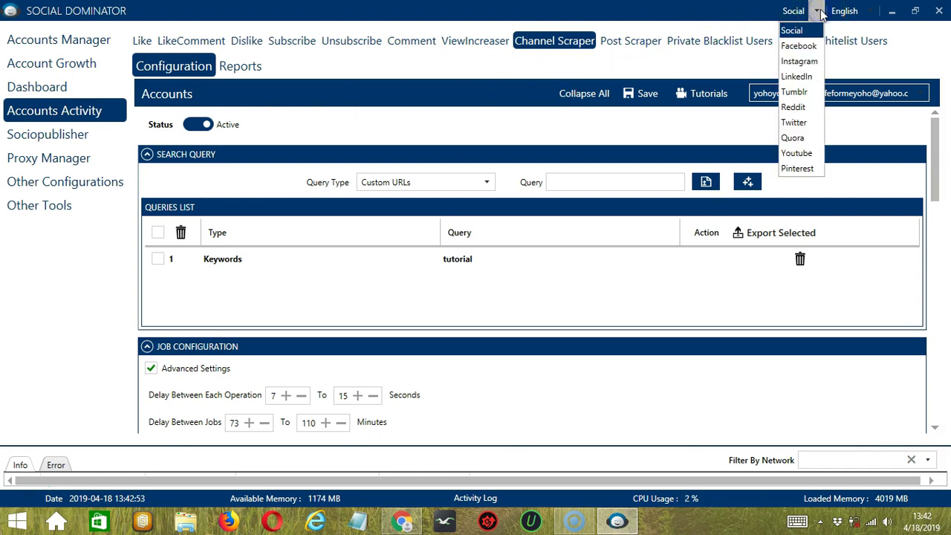
{"action": "left_click", "coordinate": [798, 153]}
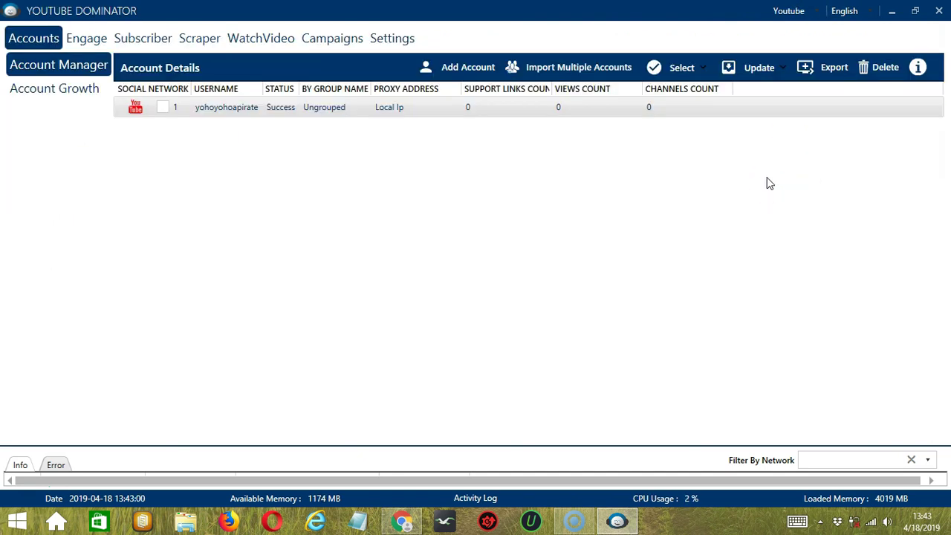
{"action": "left_click", "coordinate": [208, 43]}
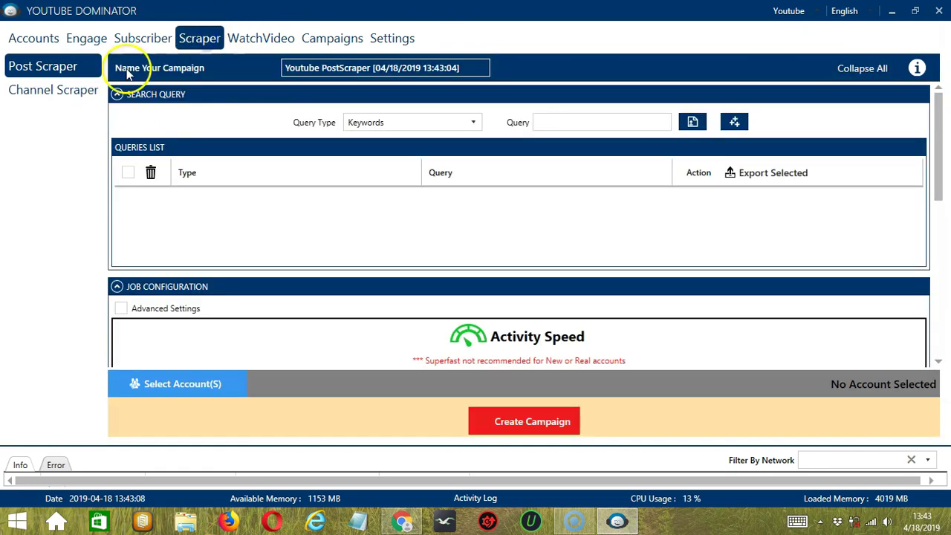
{"action": "left_click", "coordinate": [69, 91]}
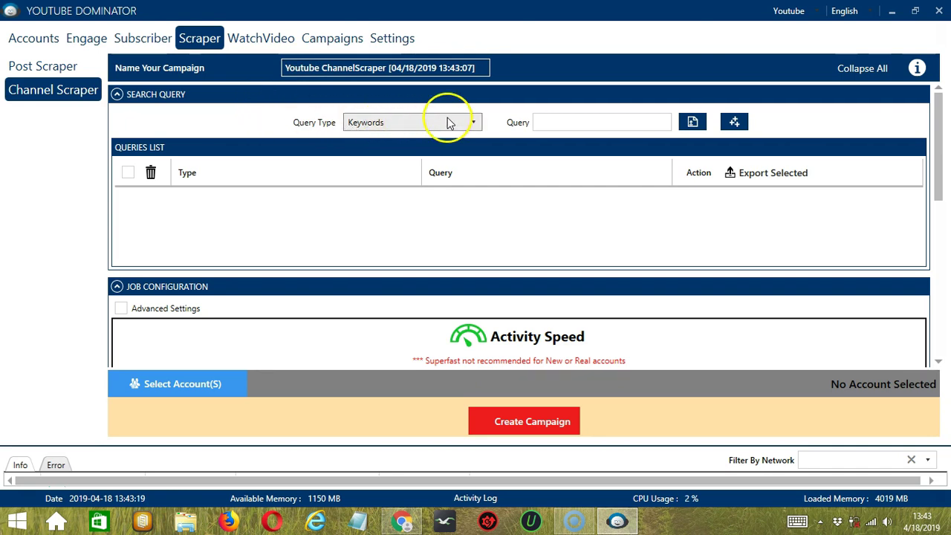
Step: Add tutorial as a Keywords query to the campaign's queries list
{"action": "left_click", "coordinate": [584, 122]}
{"action": "type", "text": "tuto"}
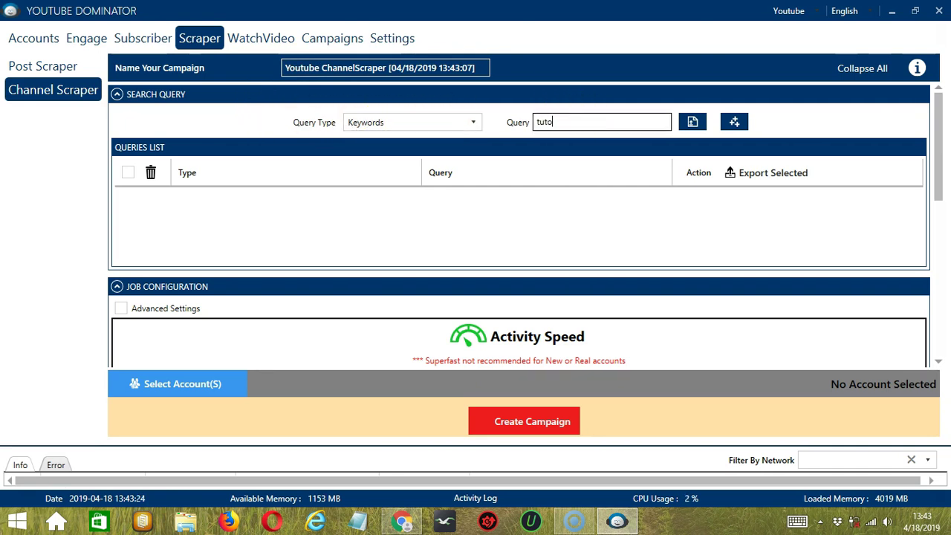
{"action": "type", "text": "rial"}
{"action": "left_click", "coordinate": [734, 123]}
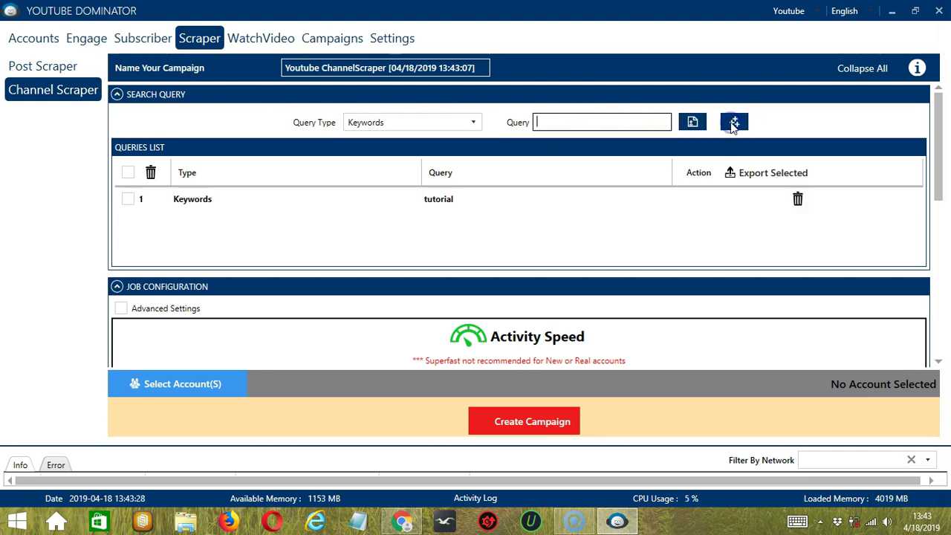
Step: Require the word tutorial in the channel title within the campaign's channel filter, and save it
{"action": "scroll", "coordinate": [531, 161], "scroll_direction": "down", "scroll_amount": 5}
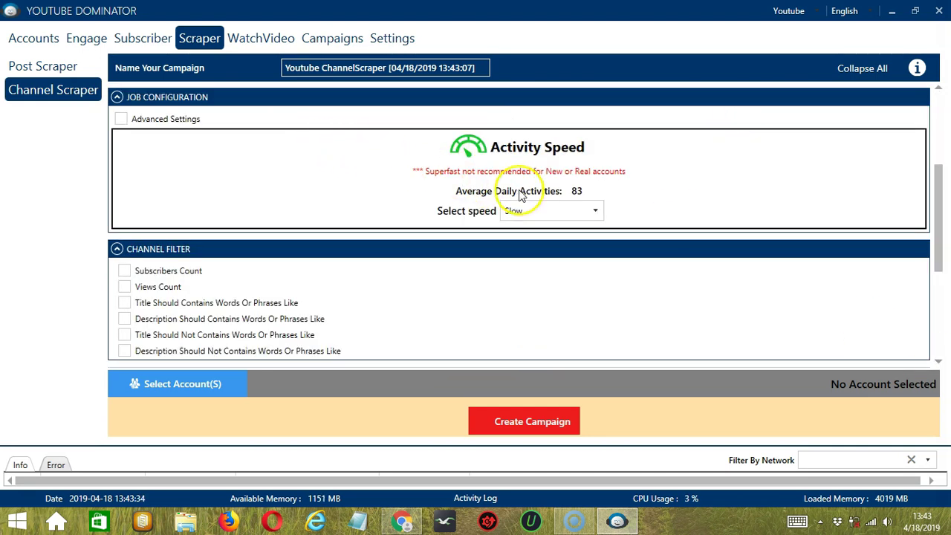
{"action": "scroll", "coordinate": [937, 315], "scroll_direction": "down", "scroll_amount": 3}
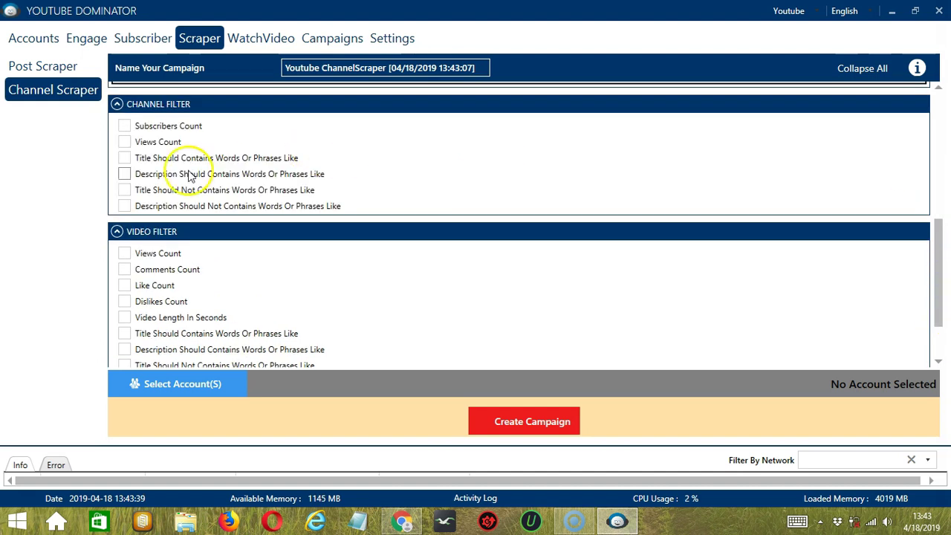
{"action": "left_click", "coordinate": [125, 158]}
{"action": "left_click", "coordinate": [201, 202]}
{"action": "type", "text": "tutorial"}
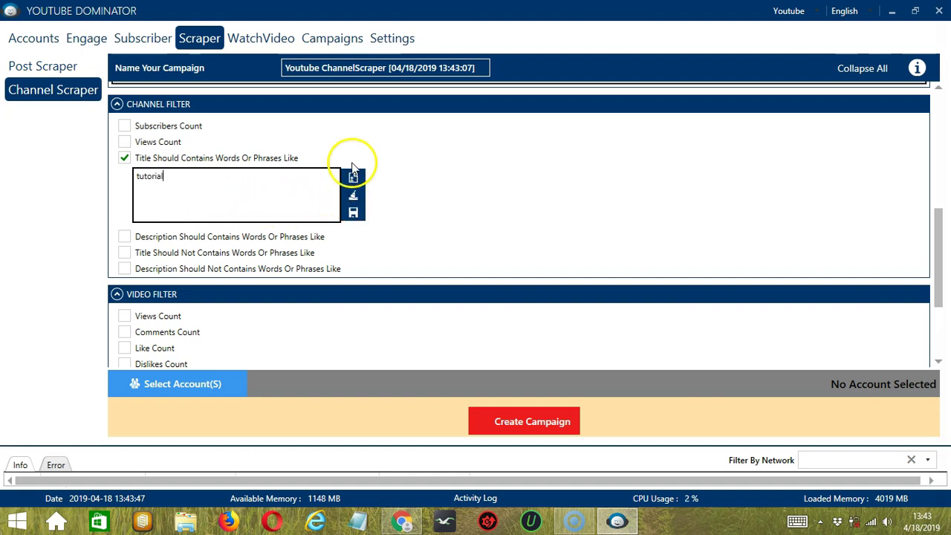
{"action": "left_click", "coordinate": [353, 215]}
Step: Require tutorial in the video title within the campaign's video filter, and skip blacklisted users with the private blacklist
{"action": "scroll", "coordinate": [587, 252], "scroll_direction": "down", "scroll_amount": 3}
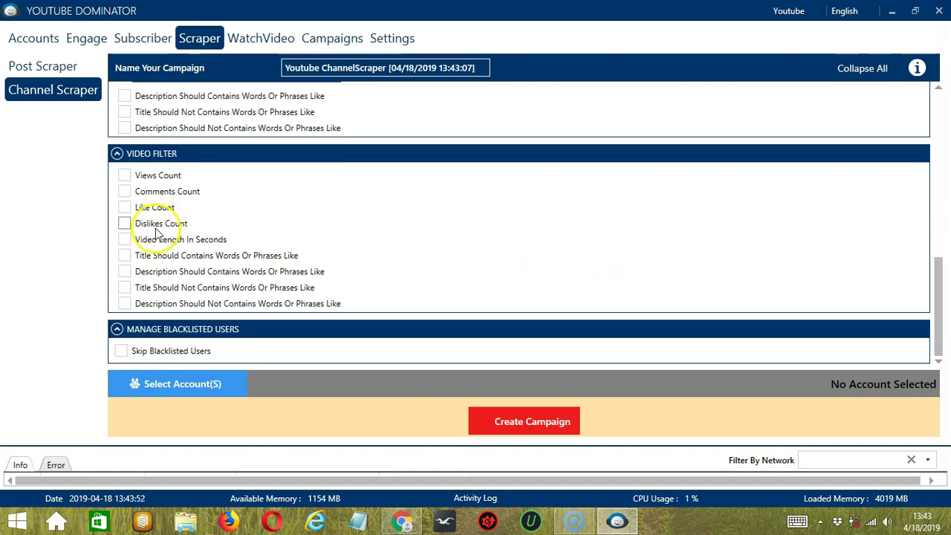
{"action": "left_click", "coordinate": [124, 254]}
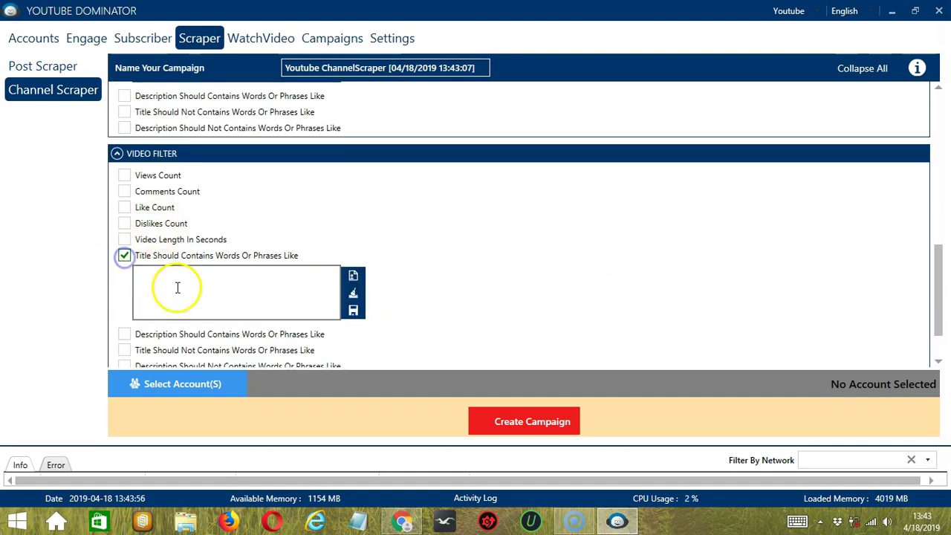
{"action": "type", "text": "tutorial"}
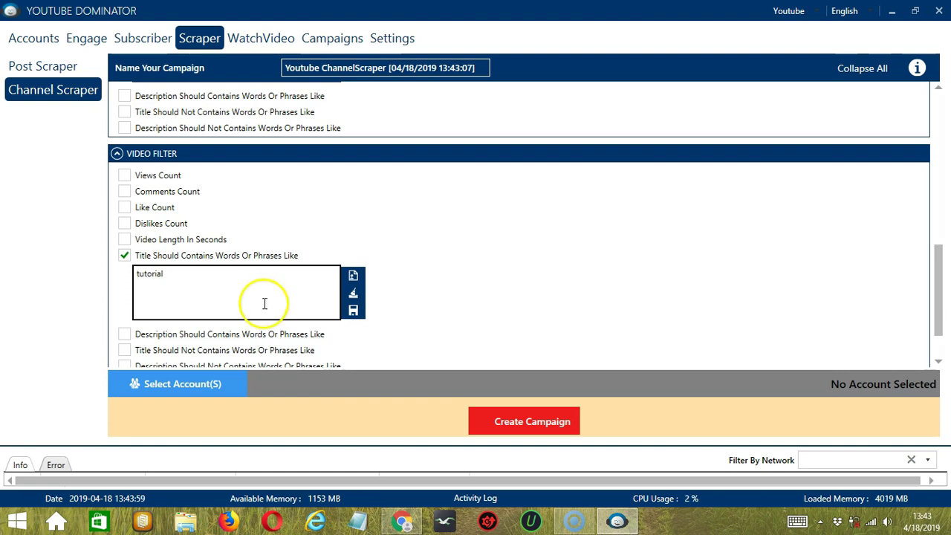
{"action": "scroll", "coordinate": [446, 266], "scroll_direction": "down", "scroll_amount": 2}
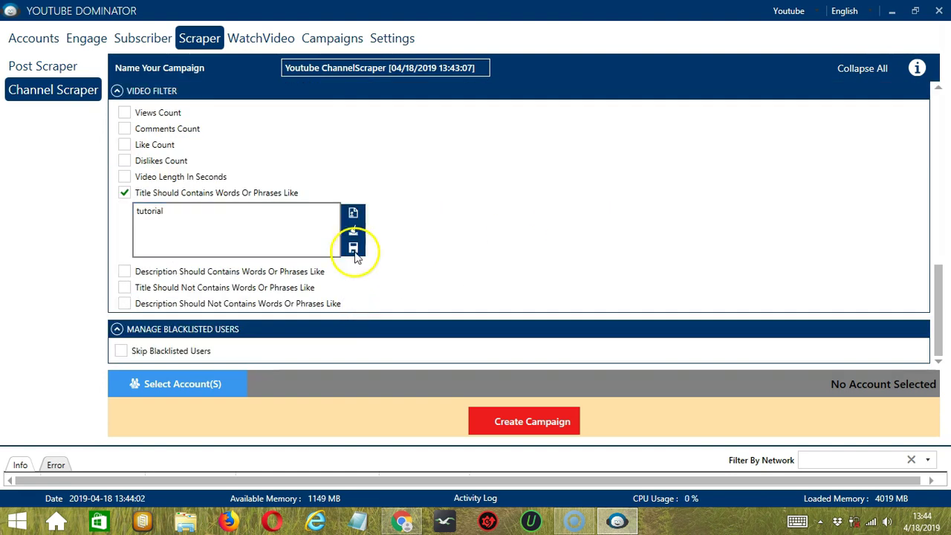
{"action": "left_click", "coordinate": [122, 350]}
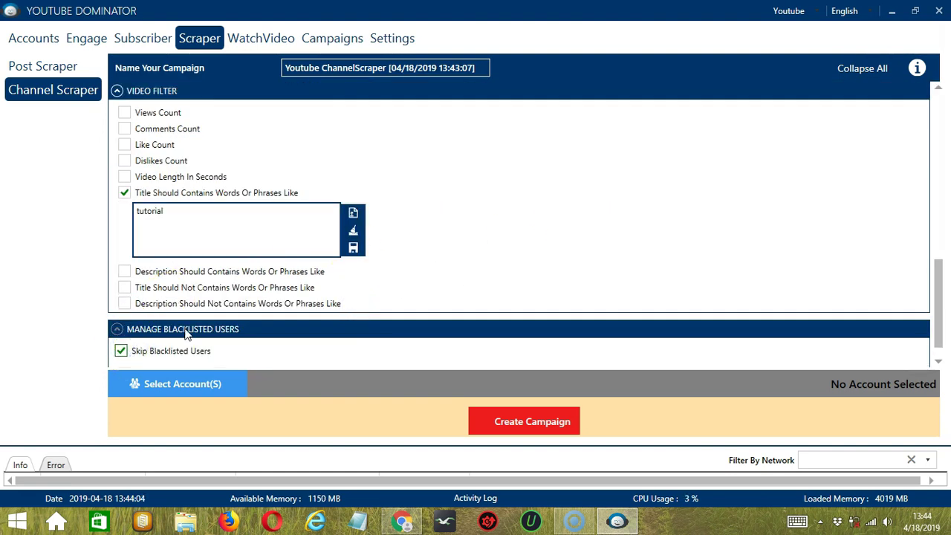
{"action": "left_click", "coordinate": [123, 348]}
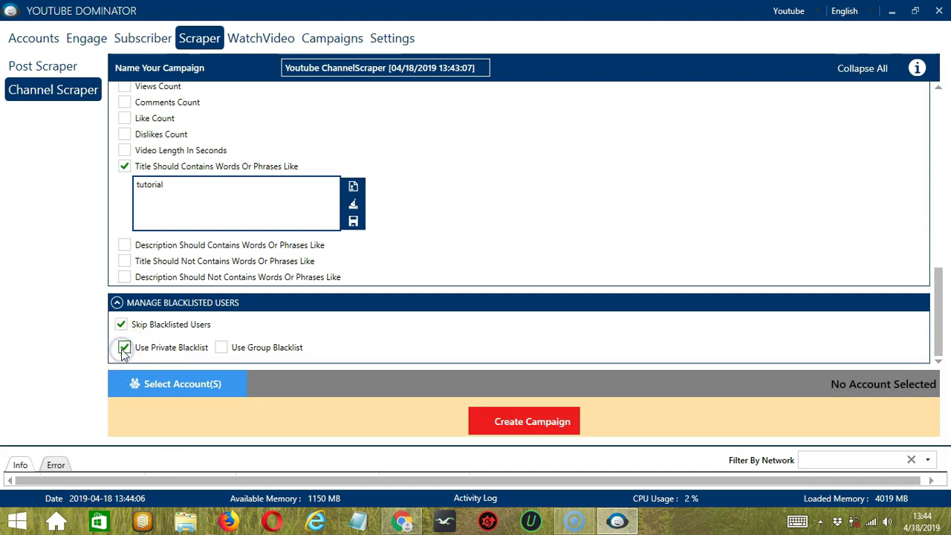
Step: Assign the only listed account to the Channel Scraper campaign and save the account selection
{"action": "left_click", "coordinate": [238, 384]}
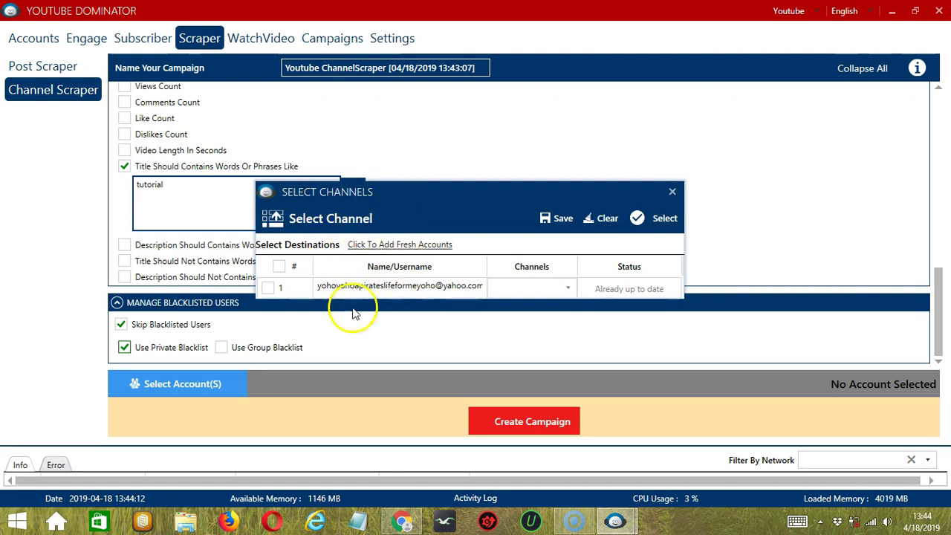
{"action": "left_click", "coordinate": [268, 288]}
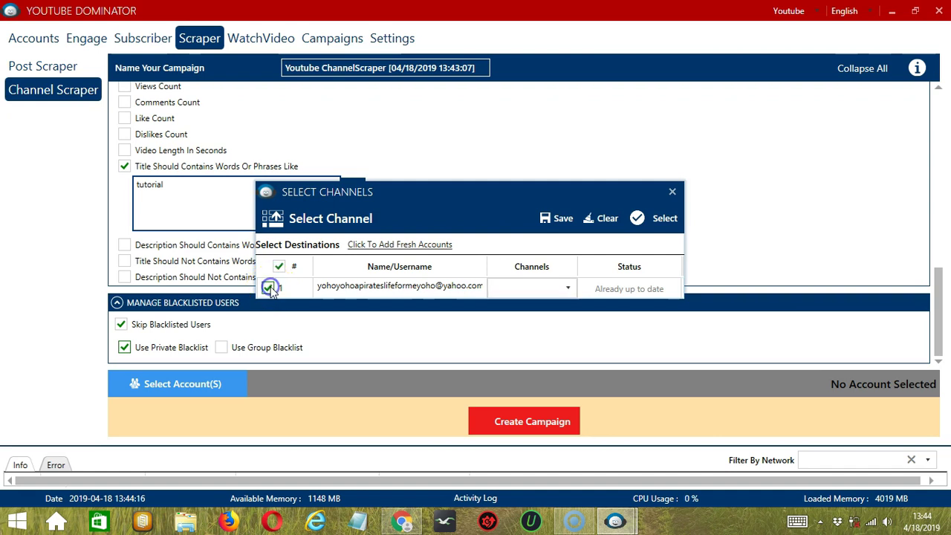
{"action": "left_click", "coordinate": [550, 219]}
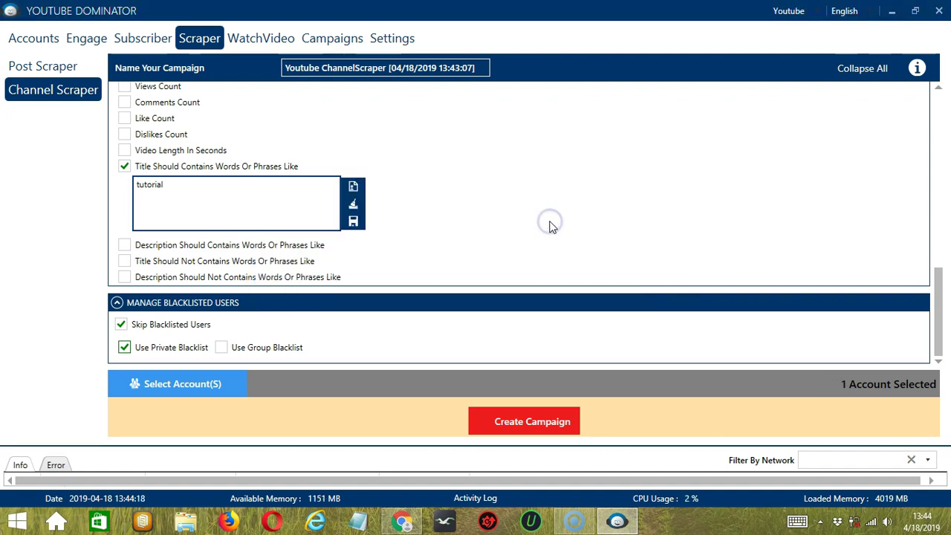
Step: Create the campaign and override the account's previous ChannelScraper configuration settings
{"action": "left_click", "coordinate": [486, 418]}
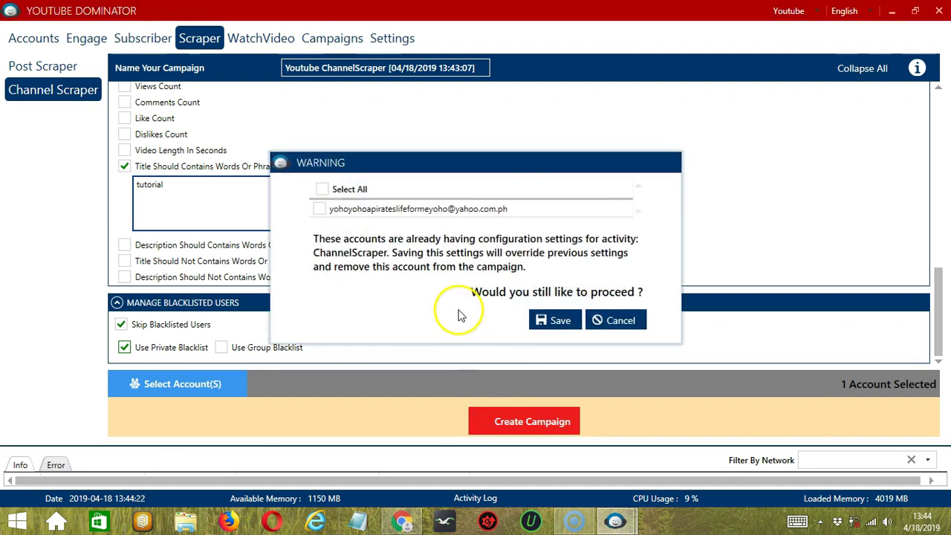
{"action": "left_click", "coordinate": [319, 209]}
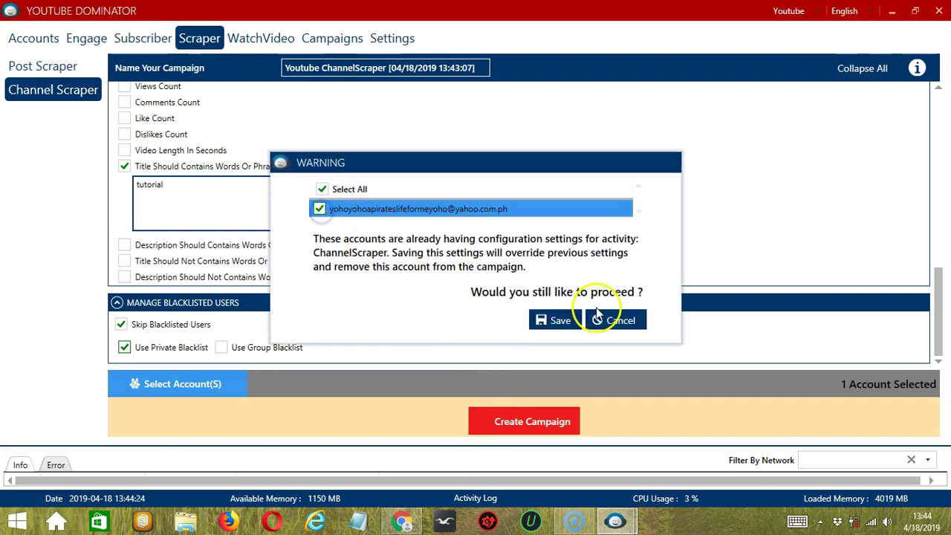
{"action": "left_click", "coordinate": [571, 324]}
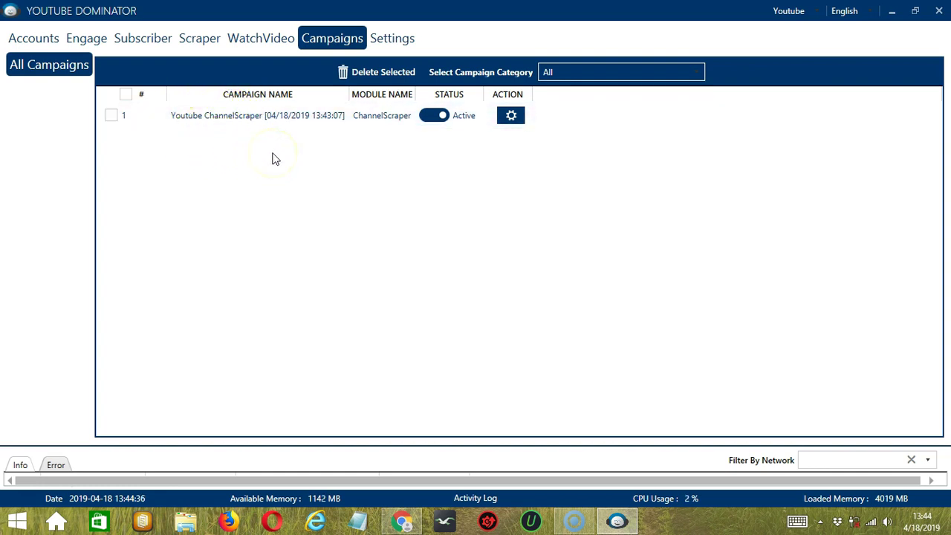
Step: Pause the Youtube ChannelScraper campaign in the campaigns list and look through the actions available for it
{"action": "left_click", "coordinate": [435, 116]}
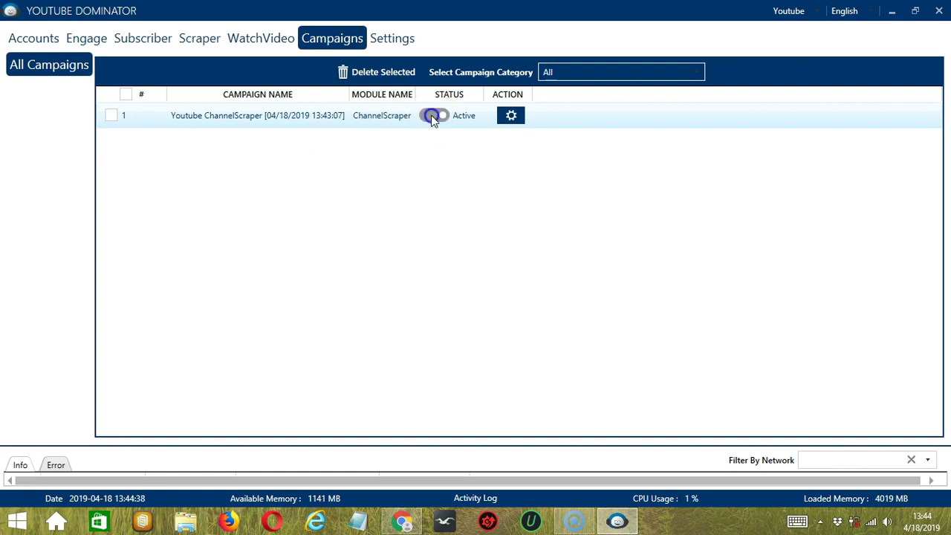
{"action": "left_click", "coordinate": [513, 117]}
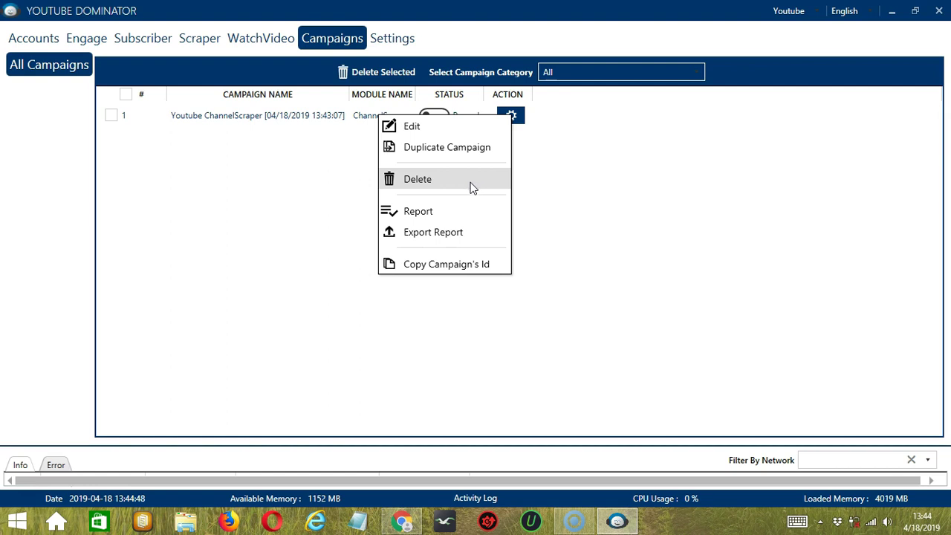
{"action": "left_click", "coordinate": [456, 213]}
{"action": "left_click", "coordinate": [592, 156]}
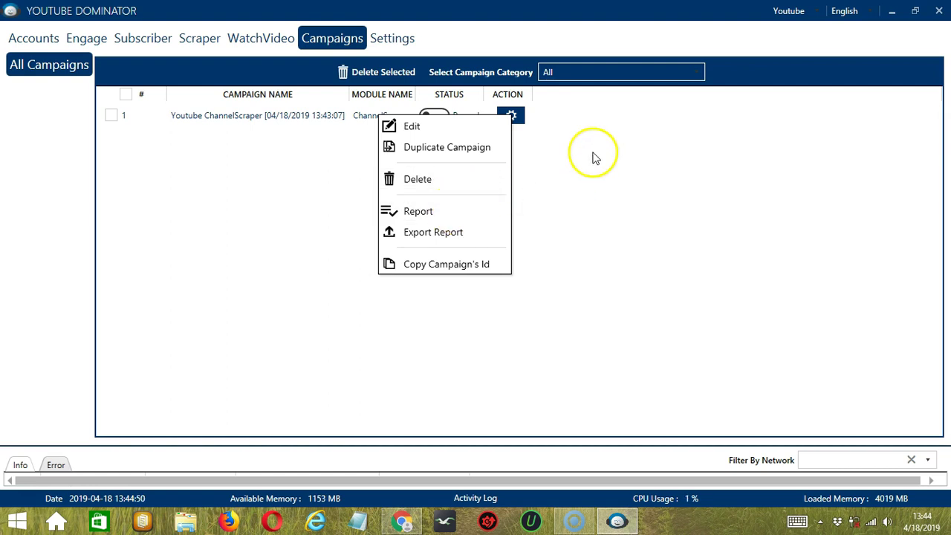